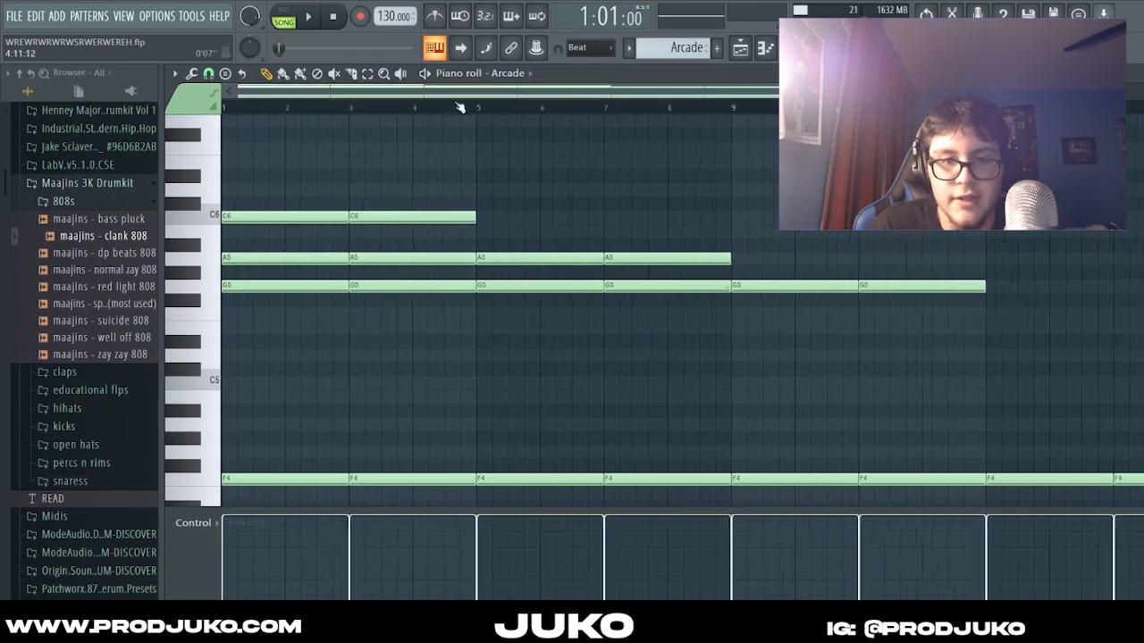
# Step: Examine the stacked Arcade notes in the piano roll, from the low D4 and F4 up to C6, across the first eight bars
pyautogui.scroll(-2, 358, 244)
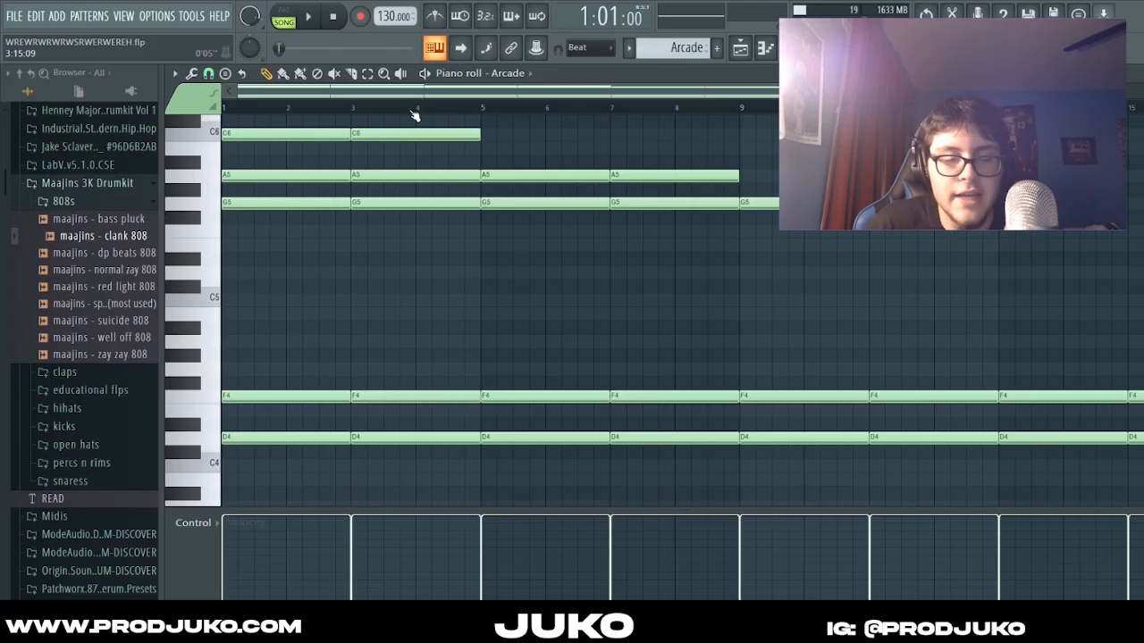
pyautogui.scroll(-1, 350, 174)
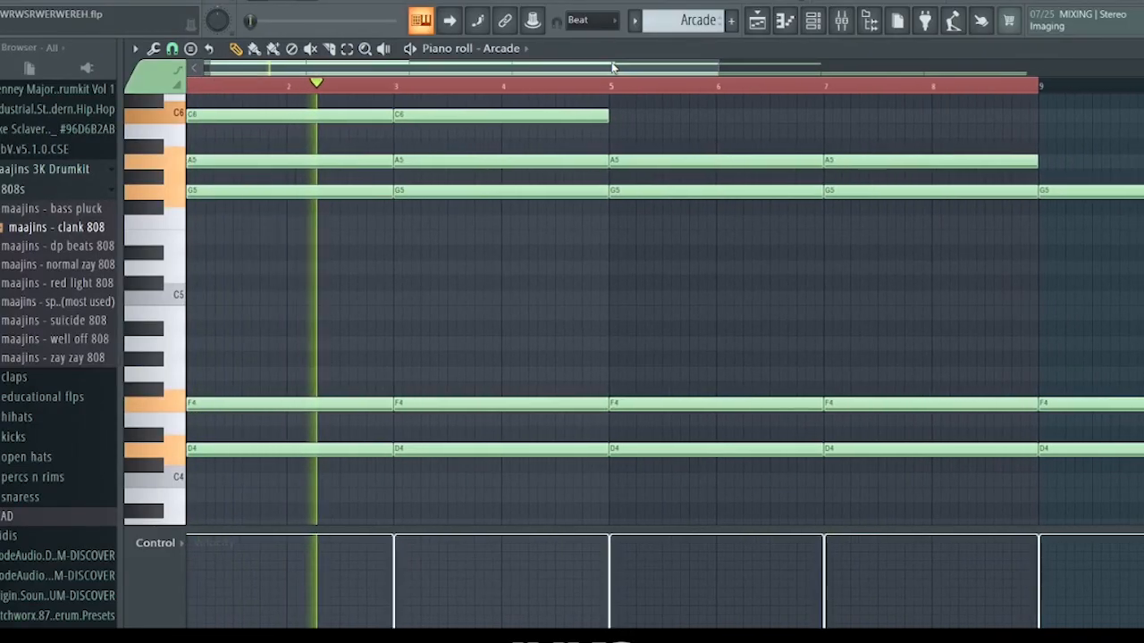
pyautogui.scroll(1, 611, 64)
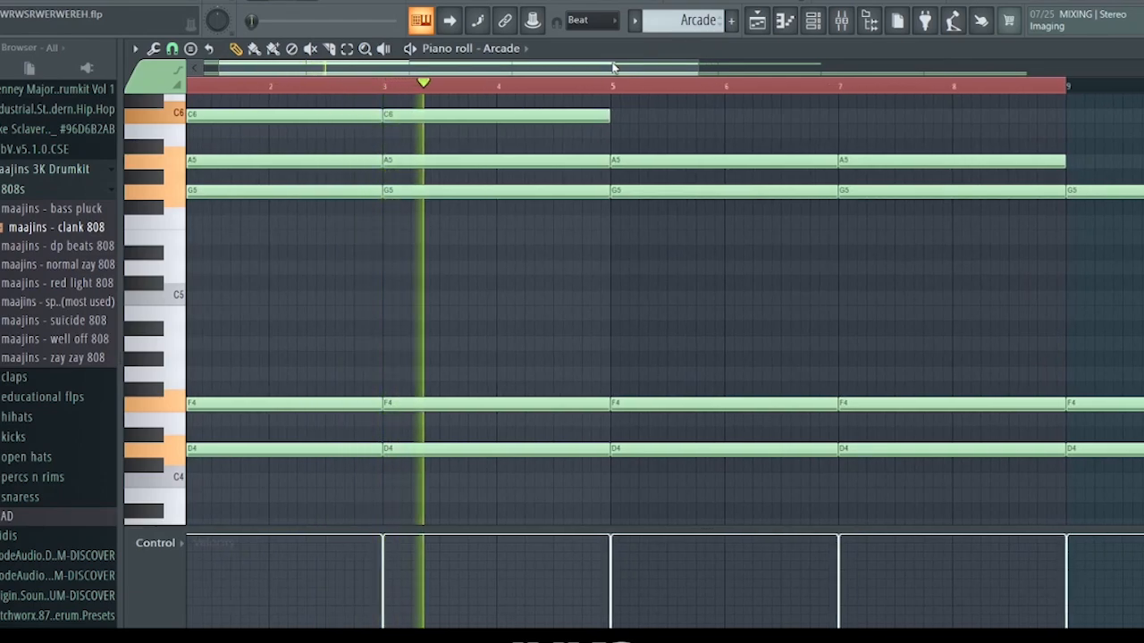
pyautogui.scroll(1, 613, 67)
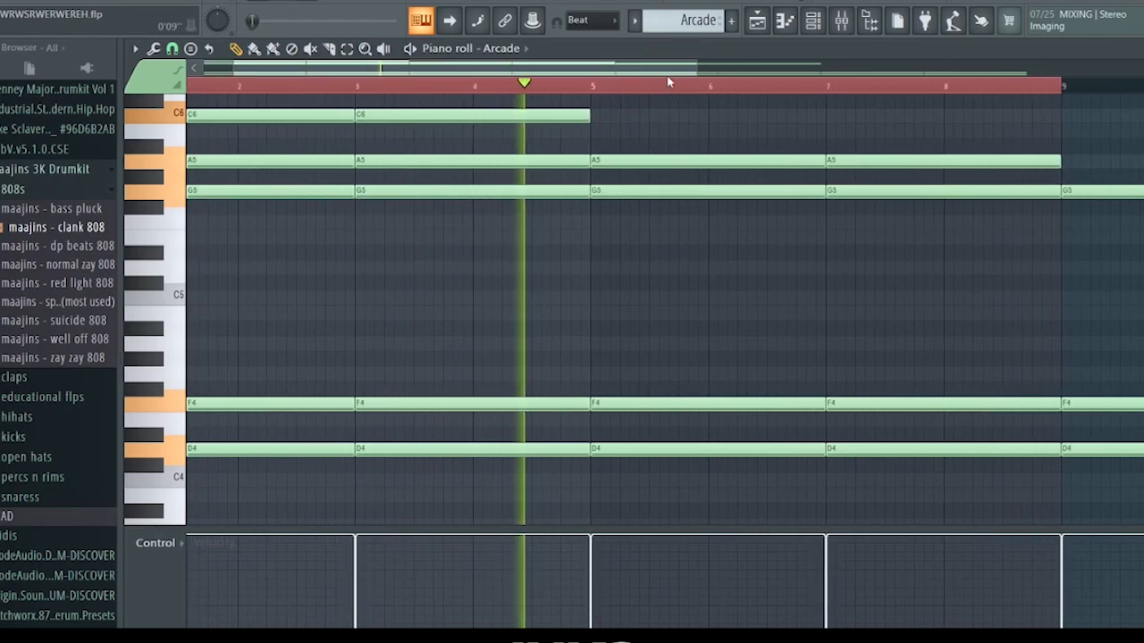
pyautogui.scroll(2, 664, 117)
pyautogui.scroll(-3, 664, 117)
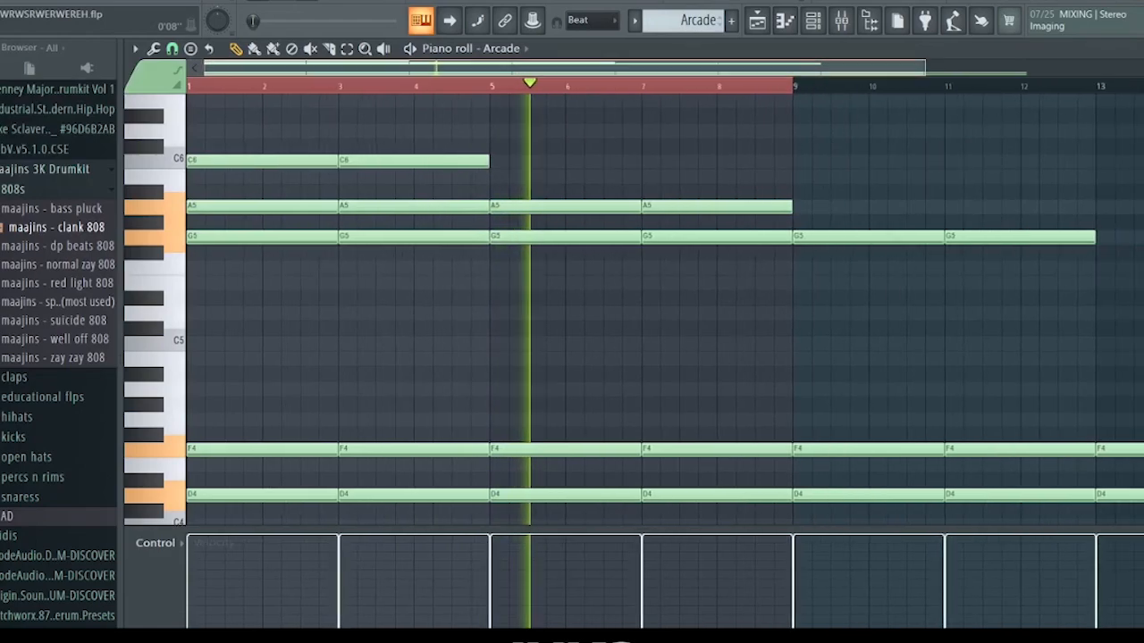
pyautogui.scroll(-1, 779, 106)
pyautogui.scroll(-2, 779, 107)
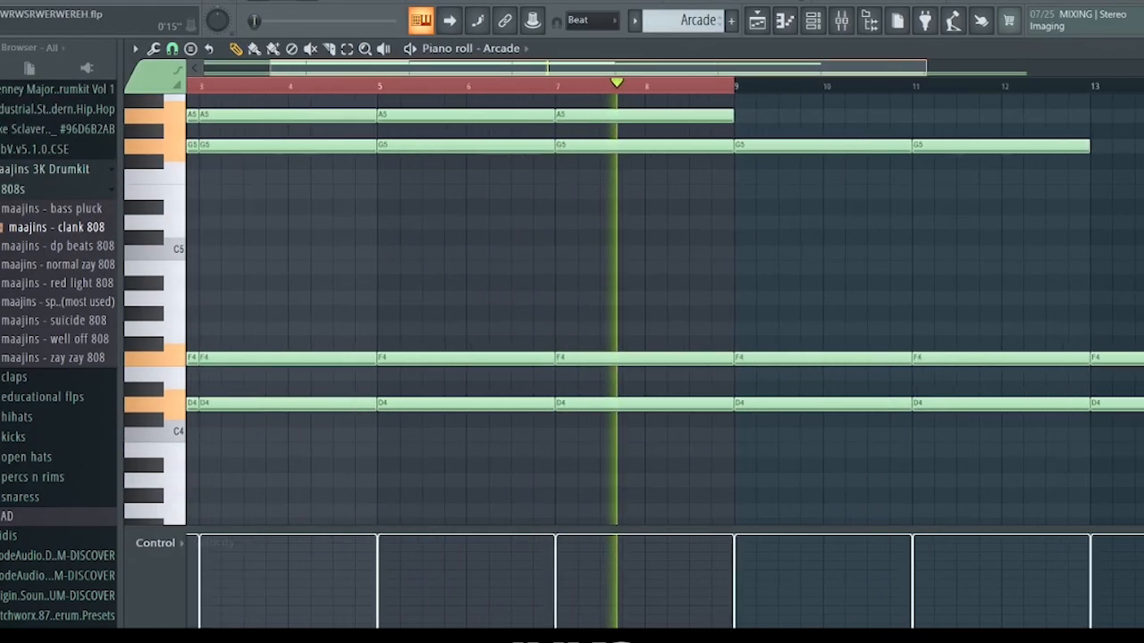
pyautogui.scroll(1, 747, 73)
pyautogui.scroll(-2, 751, 68)
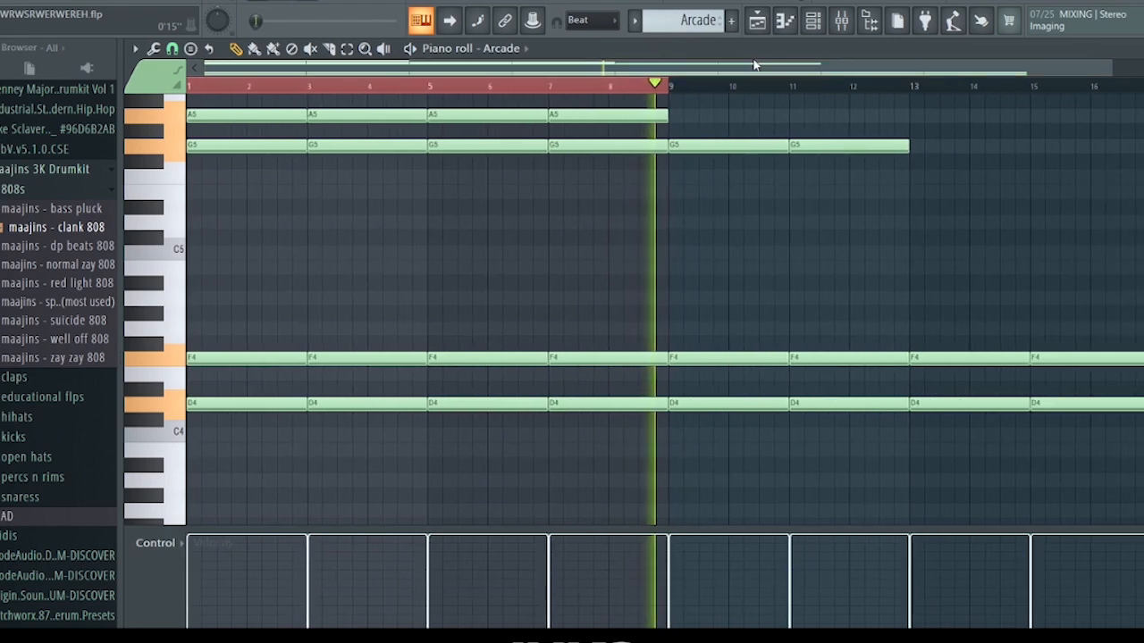
pyautogui.scroll(1, 753, 62)
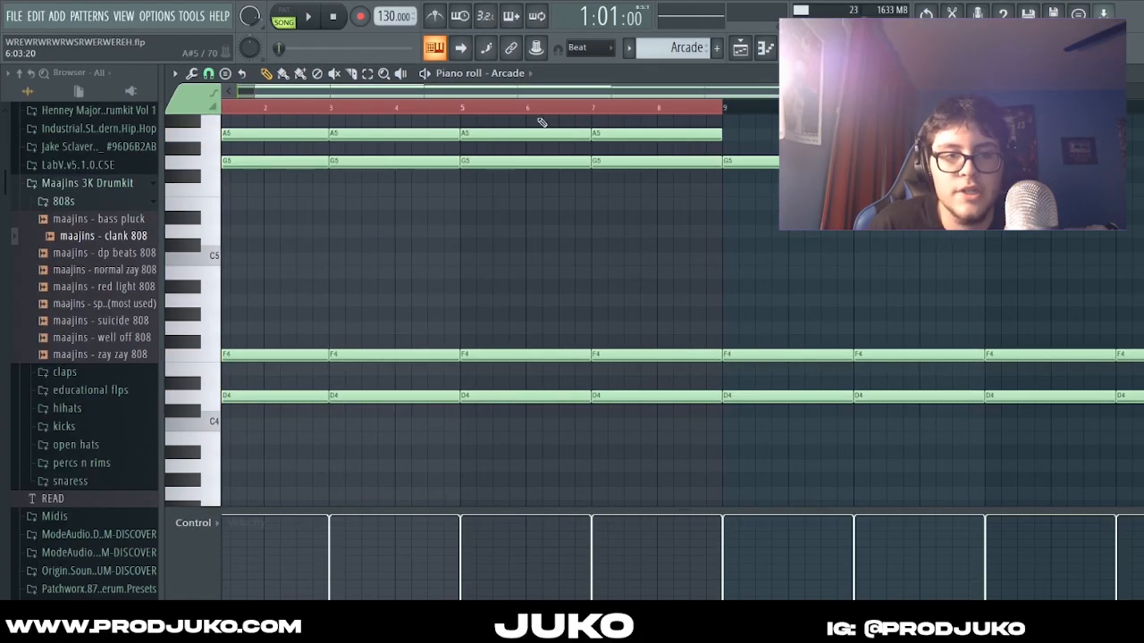
pyautogui.scroll(3, 541, 125)
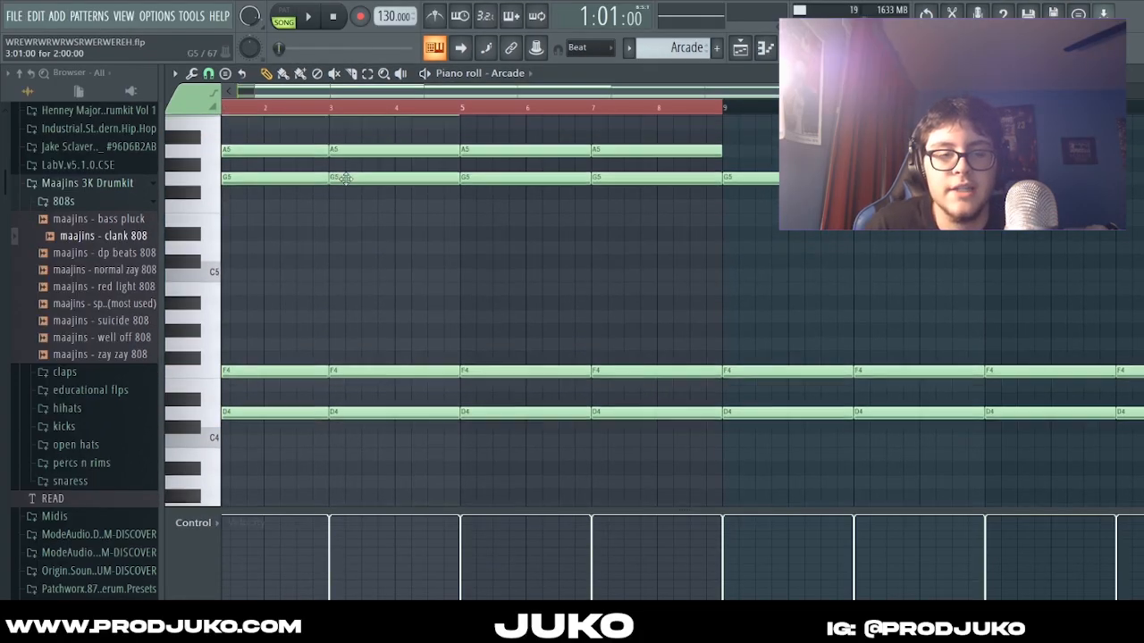
pyautogui.scroll(-2, 391, 107)
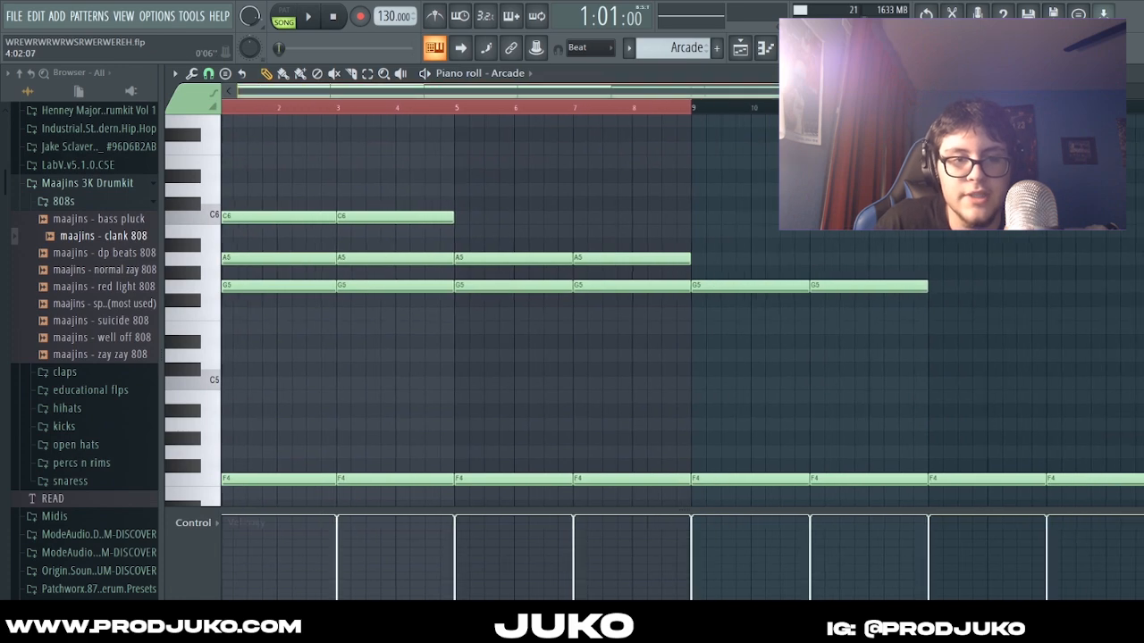
pyautogui.scroll(4, 391, 107)
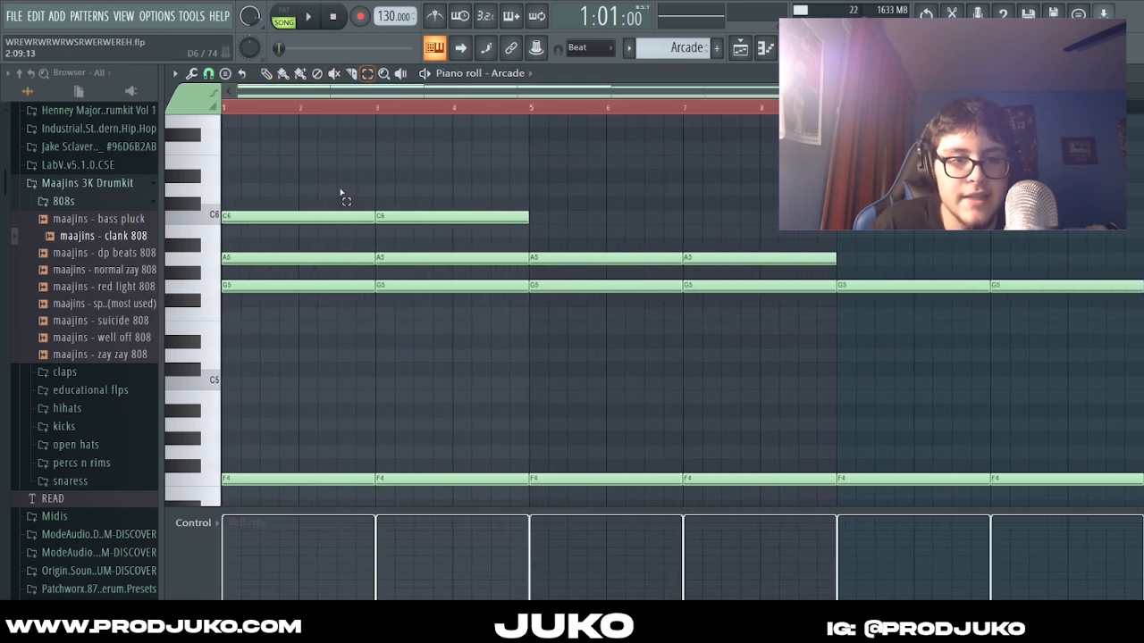
# Step: Select the stacked Arcade notes starting at bar 1, followed by the stack starting at bar 5, to single out each chord
pyautogui.moveTo(340, 184); pyautogui.dragTo(339, 490)
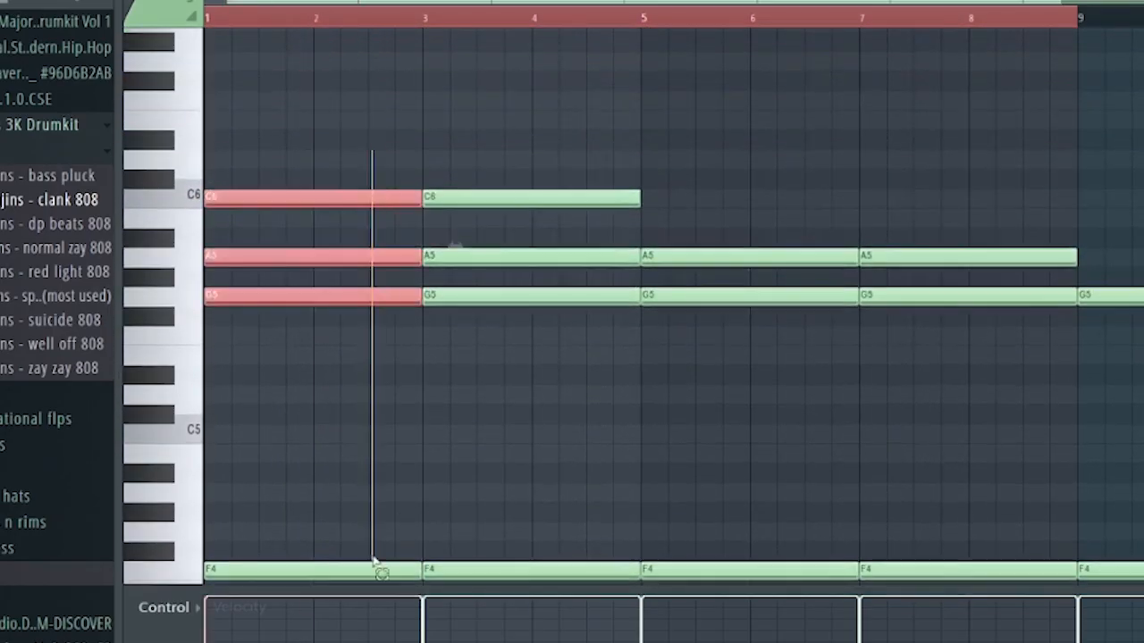
pyautogui.moveTo(376, 563); pyautogui.dragTo(892, 489)
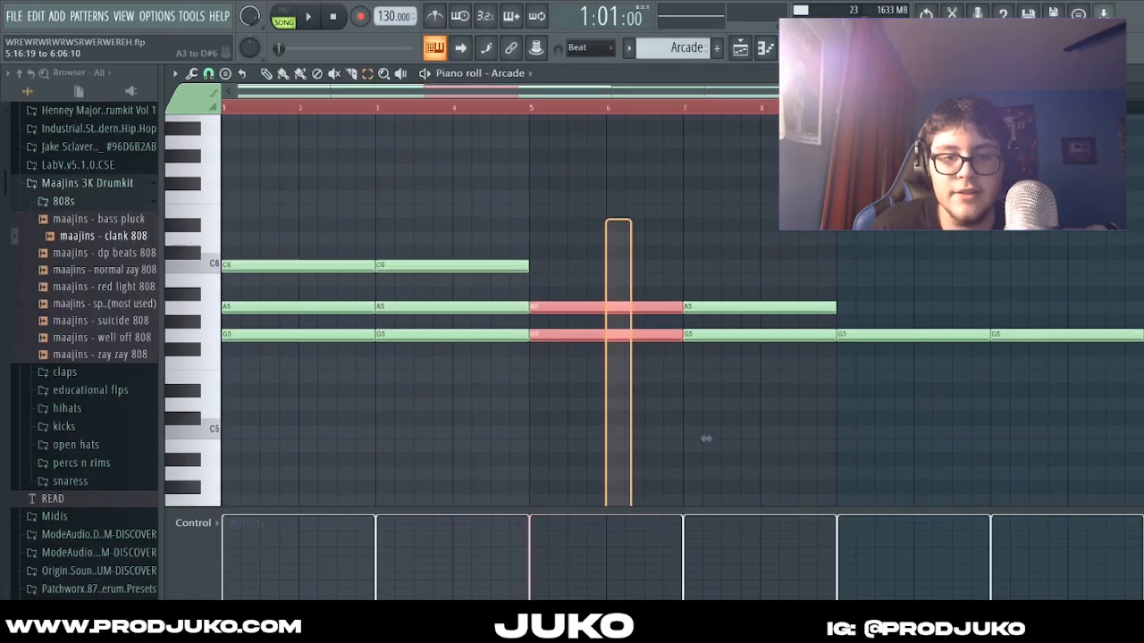
pyautogui.moveTo(707, 439); pyautogui.dragTo(722, 248)
# Step: Bring up the Analog Lab V piano roll and look over its melody and low A3 notes
pyautogui.press('F9')
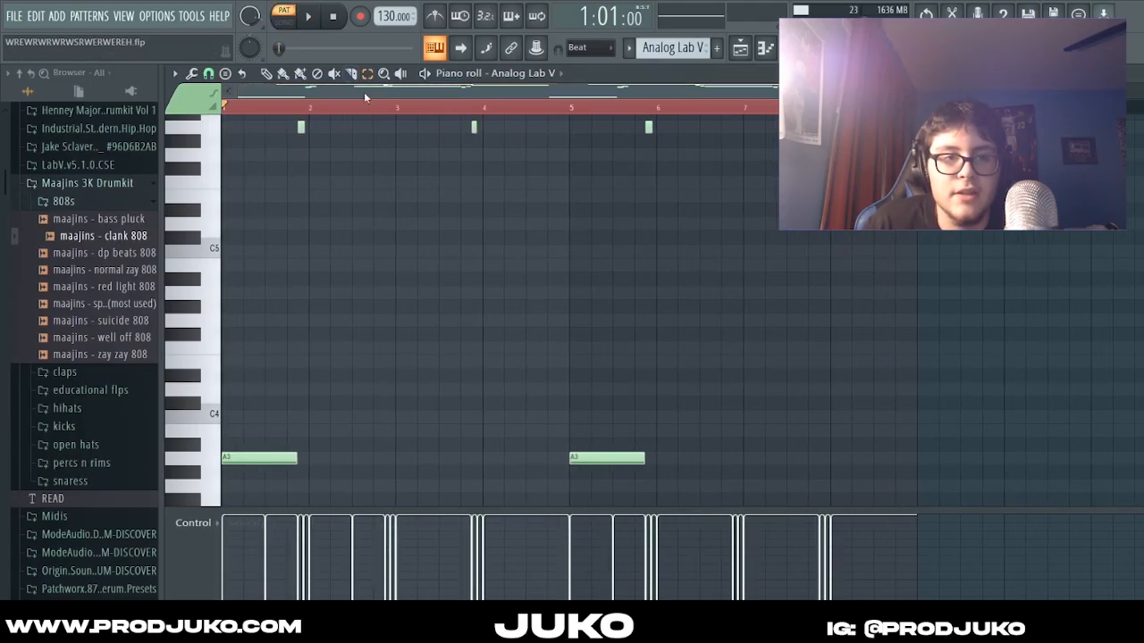
pyautogui.scroll(4, 375, 223)
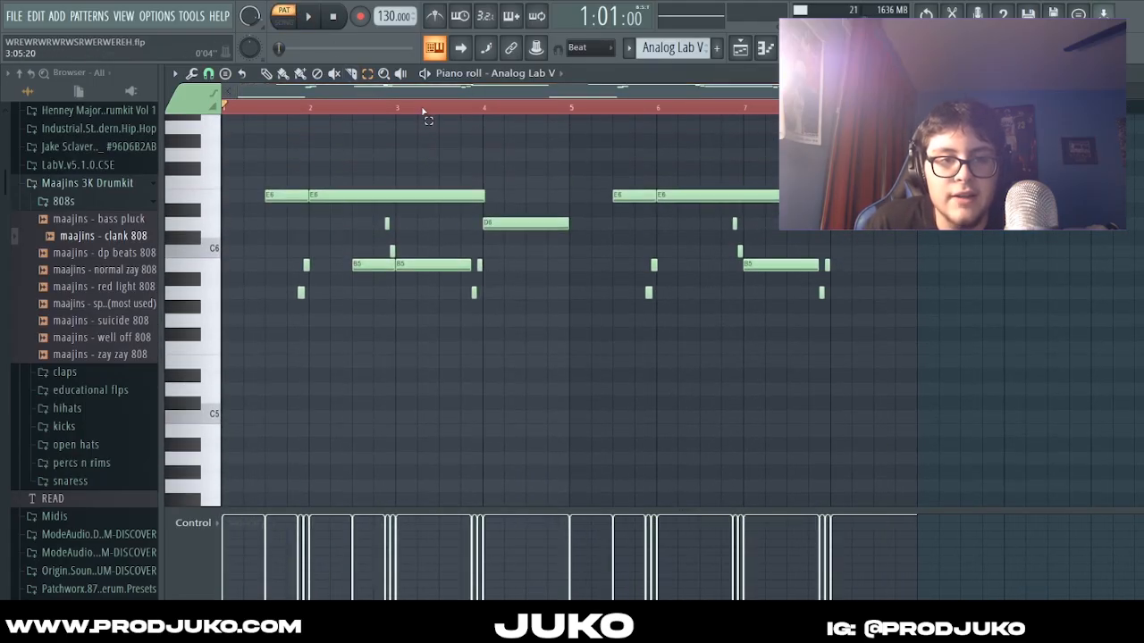
pyautogui.scroll(-2, 518, 84)
pyautogui.click(534, 71)
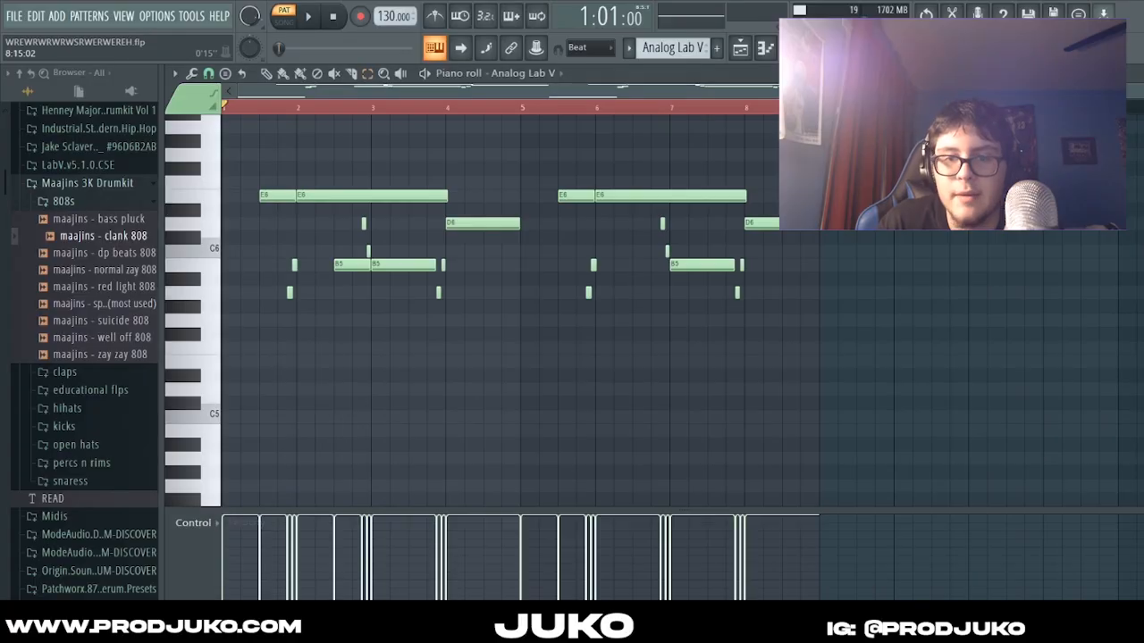
pyautogui.scroll(4, 500, 312)
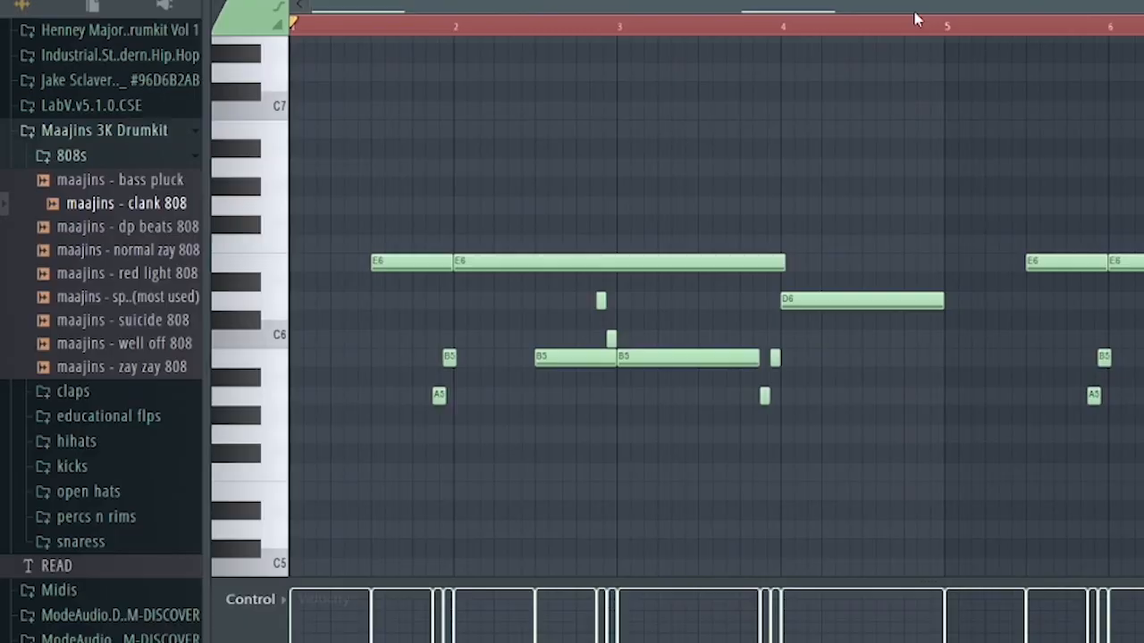
# Step: Play the Analog Lab V pattern and follow its notes through all eight bars before stopping playback
pyautogui.press('space')
pyautogui.scroll(-7, 913, 20)
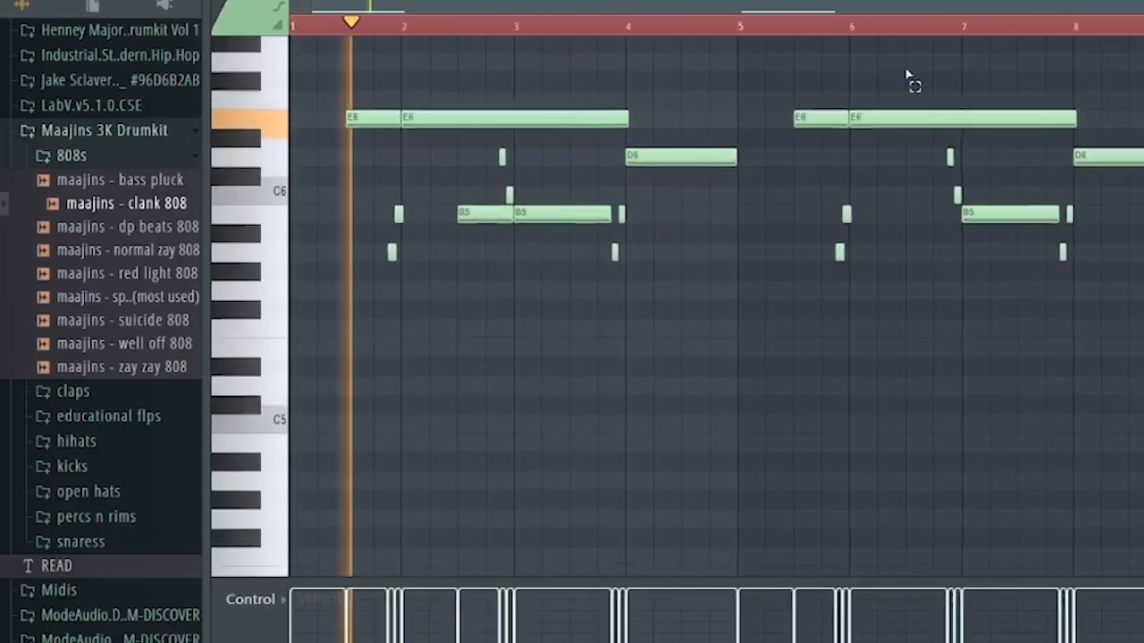
pyautogui.scroll(3, 840, 96)
pyautogui.scroll(-2, 798, 38)
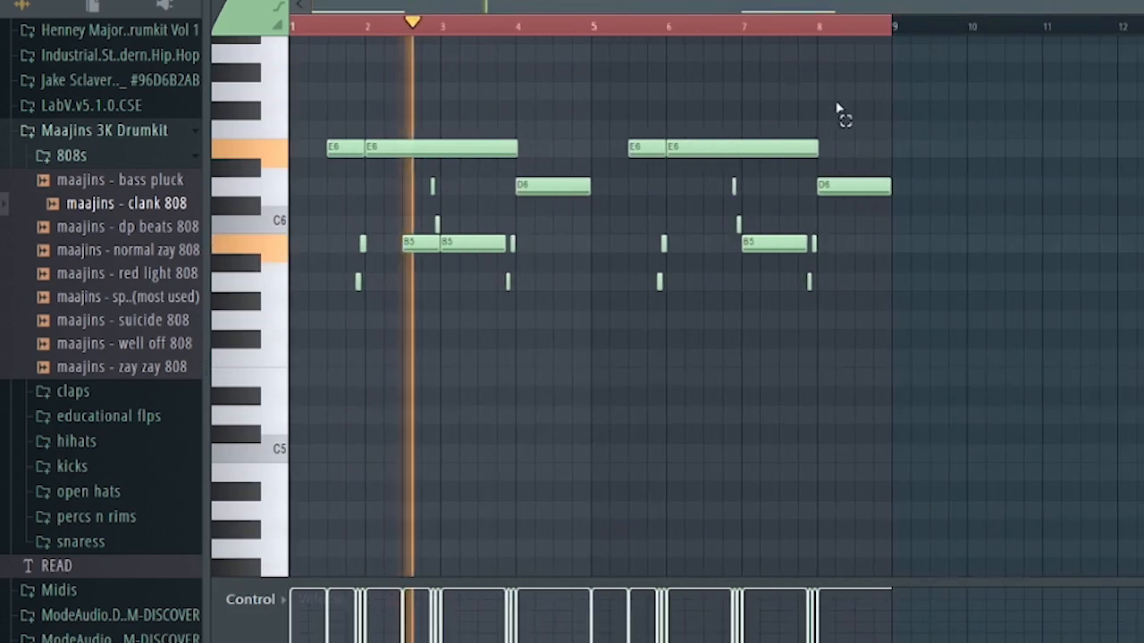
pyautogui.scroll(-4, 843, 116)
pyautogui.scroll(2, 892, 152)
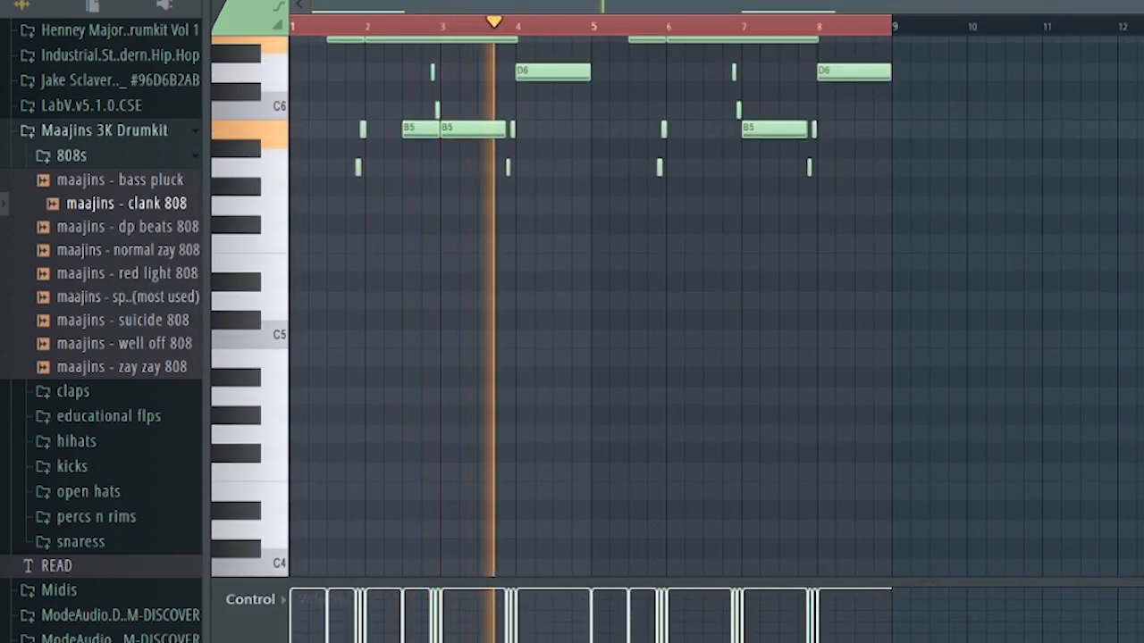
pyautogui.scroll(-2, 590, 308)
pyautogui.scroll(2, 590, 308)
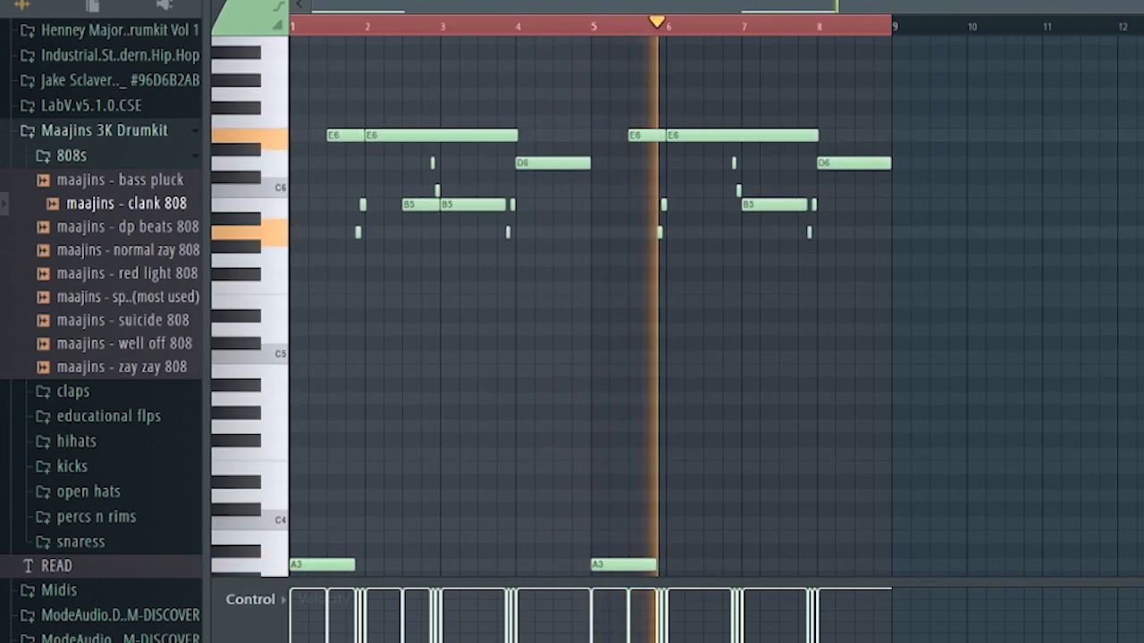
pyautogui.scroll(2, 1019, 9)
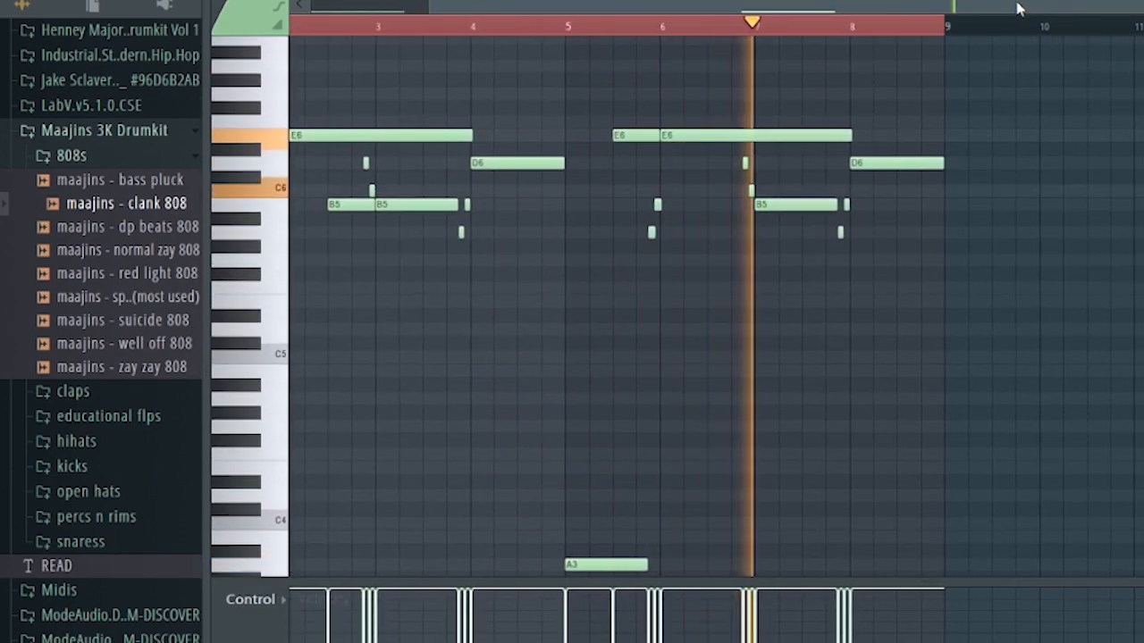
pyautogui.scroll(1, 1018, 8)
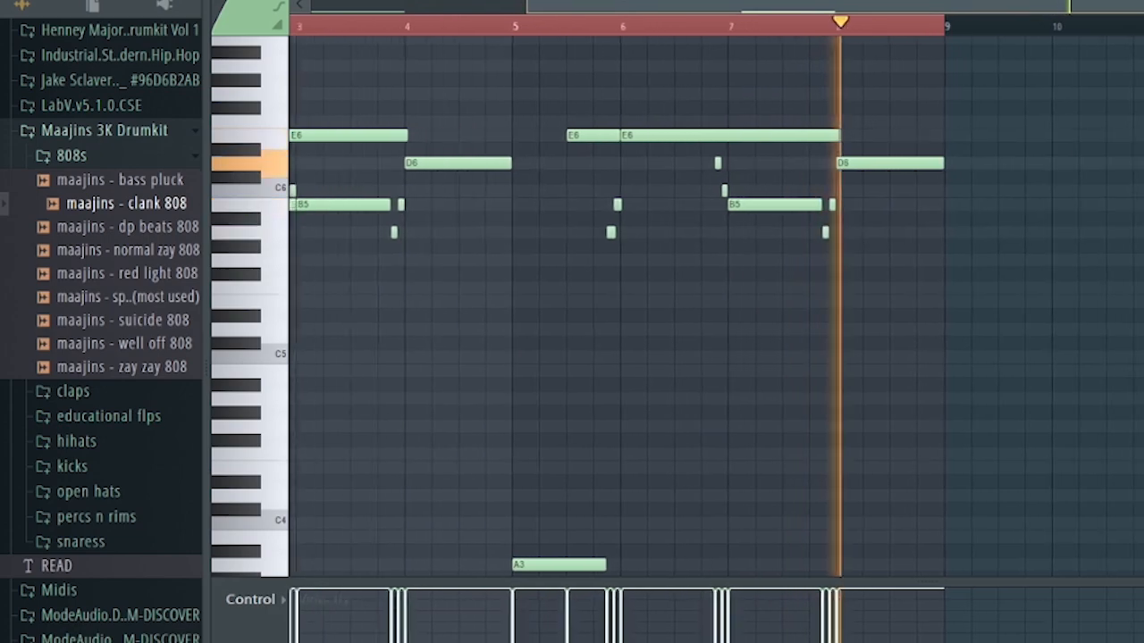
pyautogui.scroll(2, 1082, 79)
pyautogui.press('space')
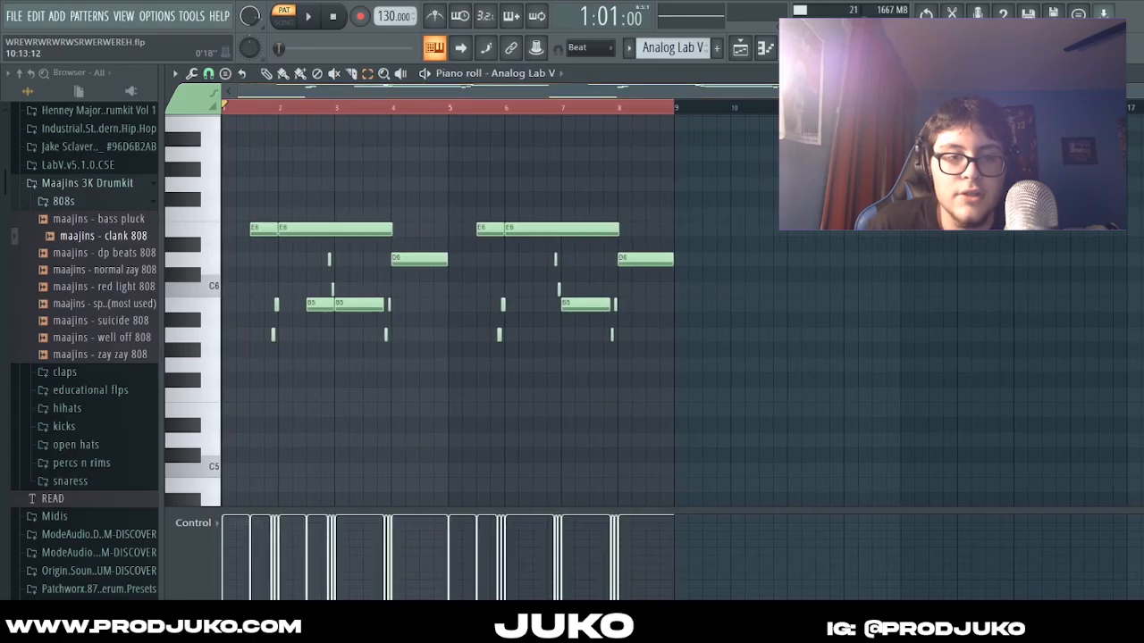
# Step: Examine how the Analog Lab V melody notes around A5 to E6 are laid out above the low A3 notes
pyautogui.scroll(3, 690, 92)
pyautogui.scroll(-2, 590, 163)
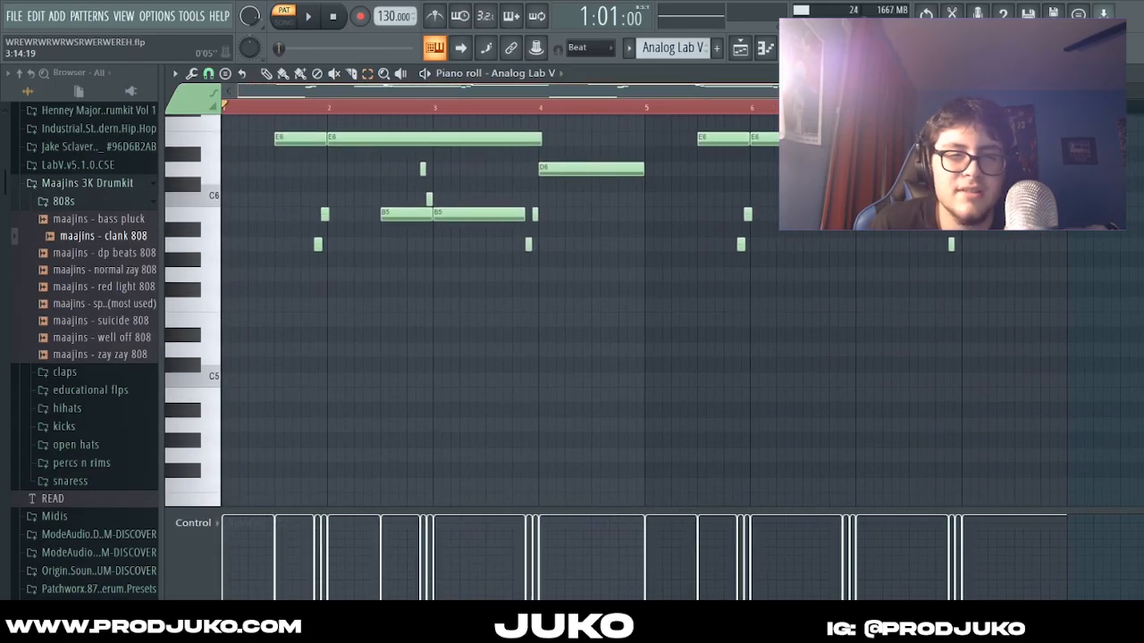
pyautogui.scroll(1, 554, 92)
pyautogui.scroll(-2, 519, 157)
pyautogui.scroll(-3, 518, 166)
pyautogui.scroll(3, 328, 199)
pyautogui.scroll(-2, 295, 273)
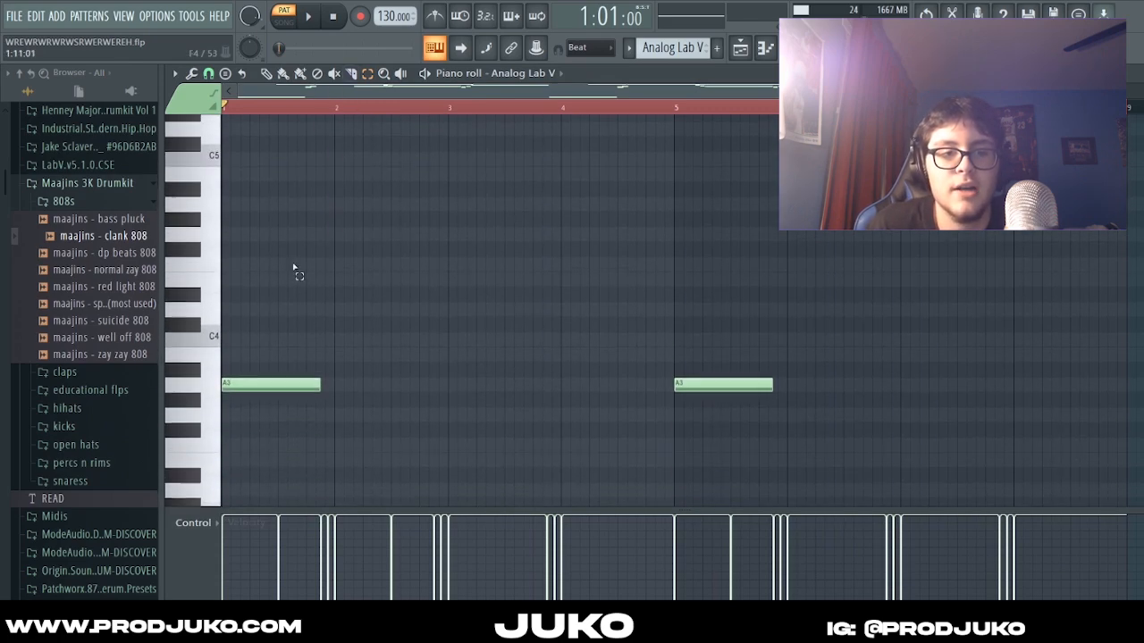
pyautogui.scroll(3, 322, 175)
pyautogui.scroll(2, 309, 92)
pyautogui.click(266, 75)
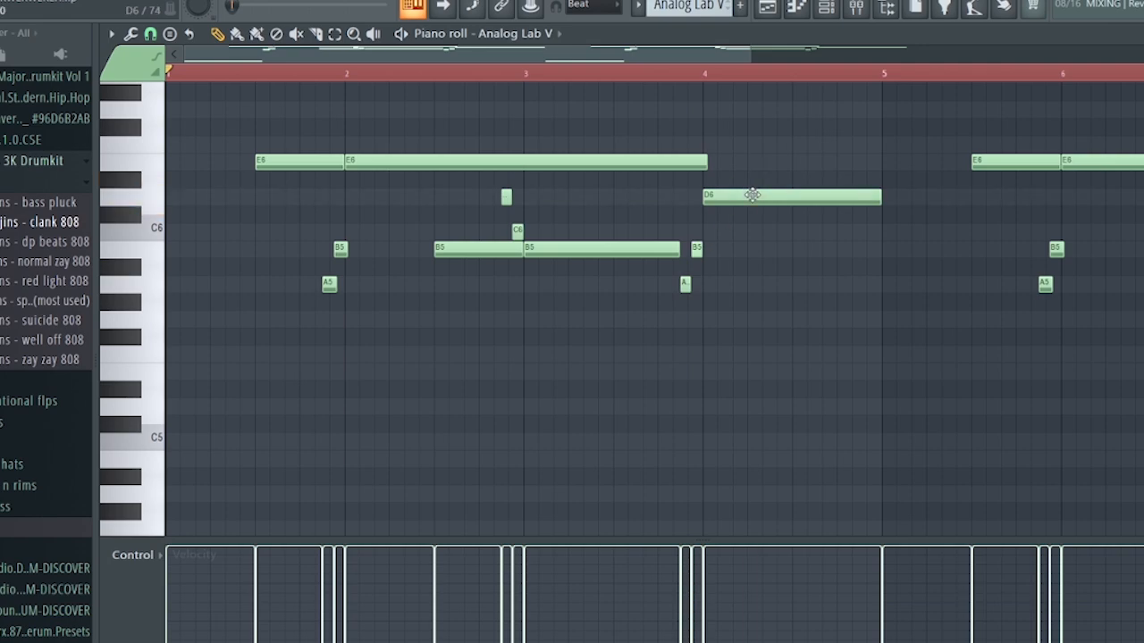
pyautogui.scroll(-1, 426, 137)
pyautogui.scroll(-2, 357, 71)
pyautogui.scroll(2, 358, 71)
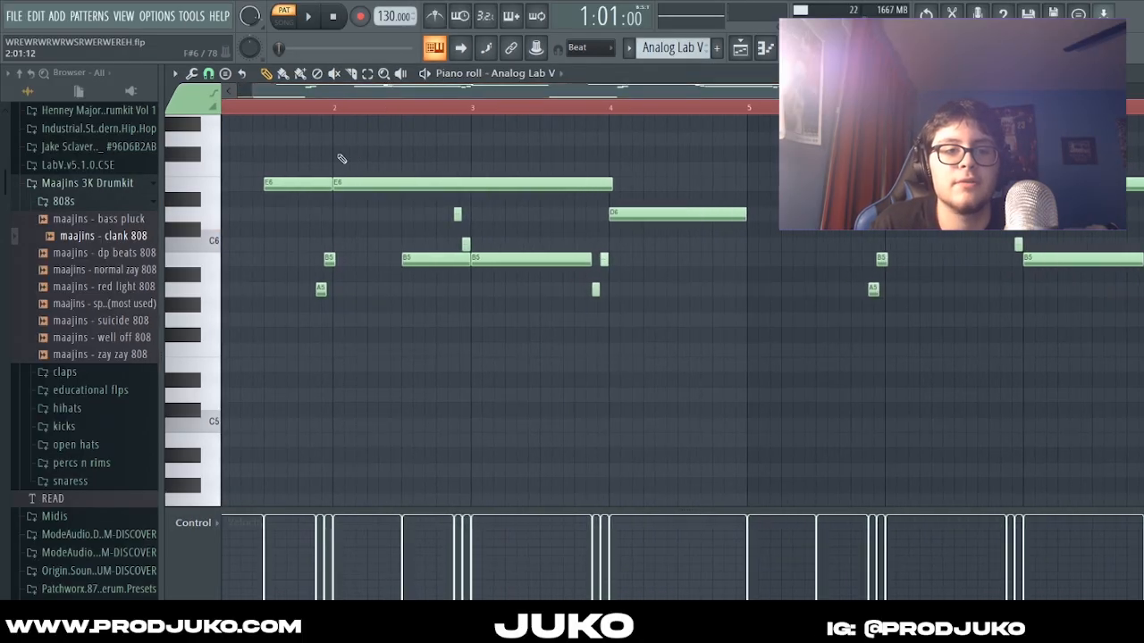
# Step: Play the opening of the Analog Lab V melody, stopping after the first notes
pyautogui.scroll(-2, 343, 158)
pyautogui.scroll(2, 388, 100)
pyautogui.press('space')
pyautogui.scroll(5, 420, 186)
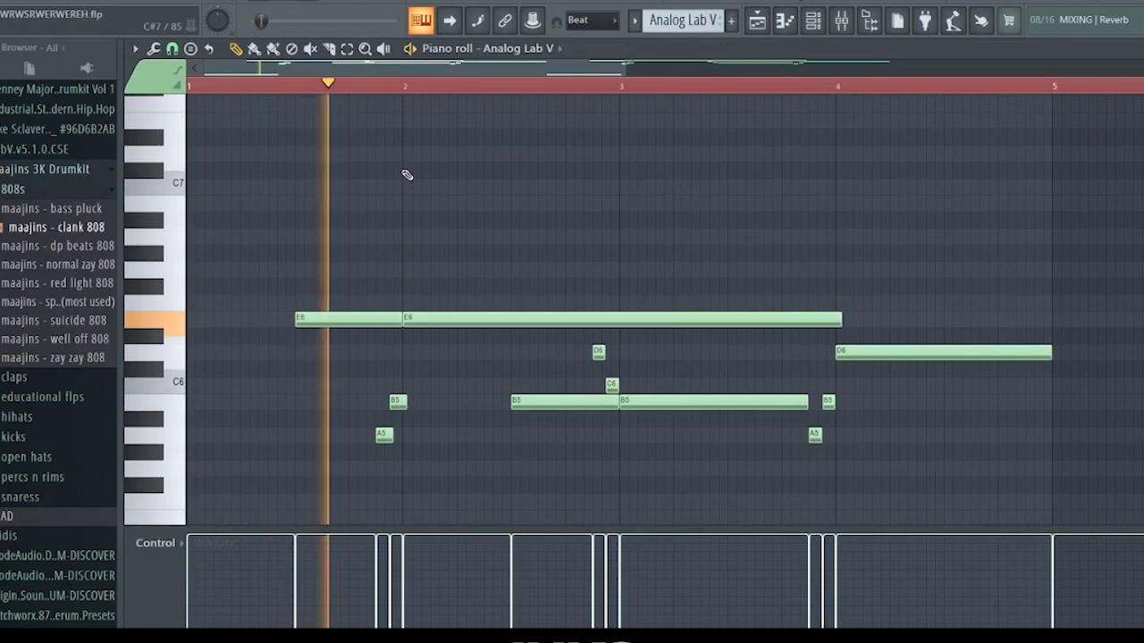
pyautogui.press('space')
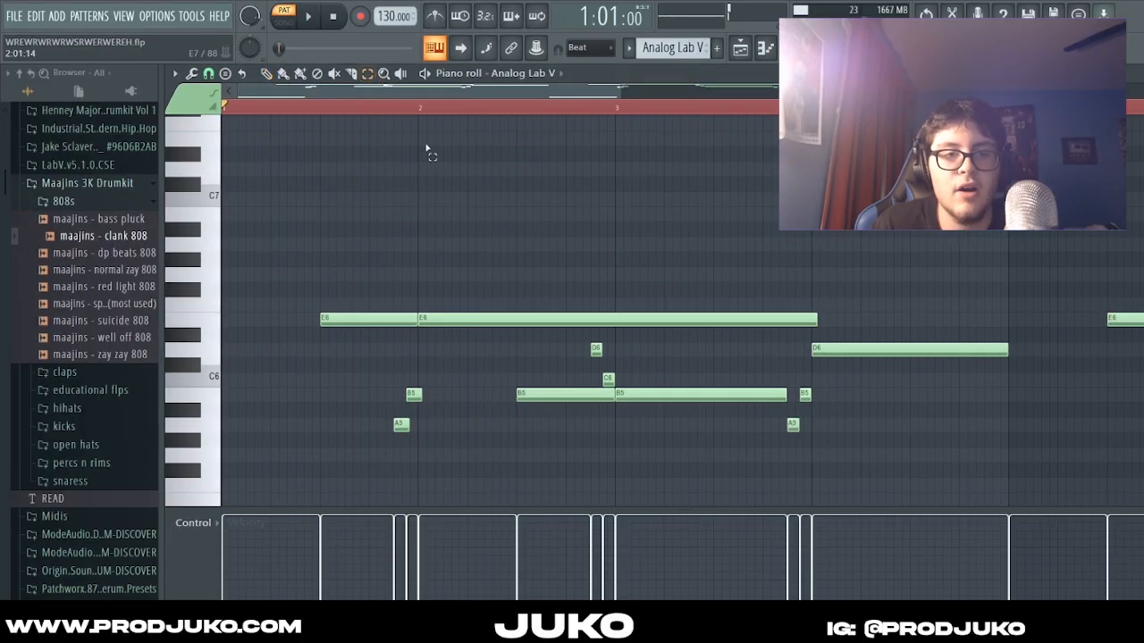
# Step: Single out the short A5 and B5 notes just before bar 2 with a selection, leaving nothing selected at the end
pyautogui.scroll(2, 439, 102)
pyautogui.moveTo(358, 268); pyautogui.dragTo(529, 434)
pyautogui.click(544, 424)
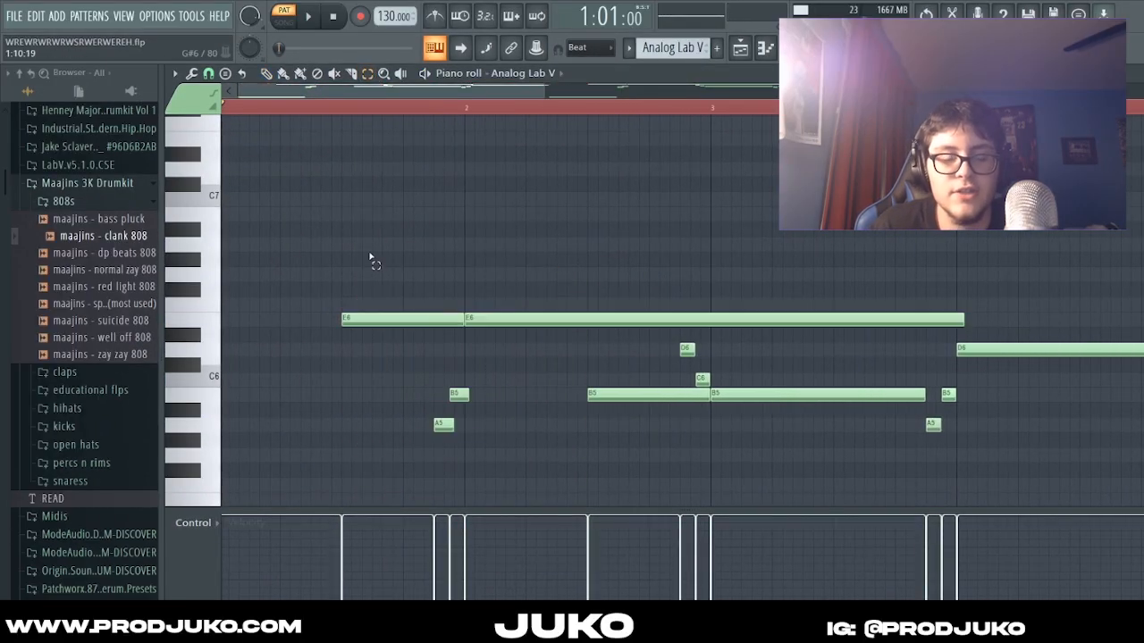
pyautogui.moveTo(407, 390); pyautogui.dragTo(491, 429)
pyautogui.moveTo(416, 284); pyautogui.dragTo(493, 446)
pyautogui.click(499, 439)
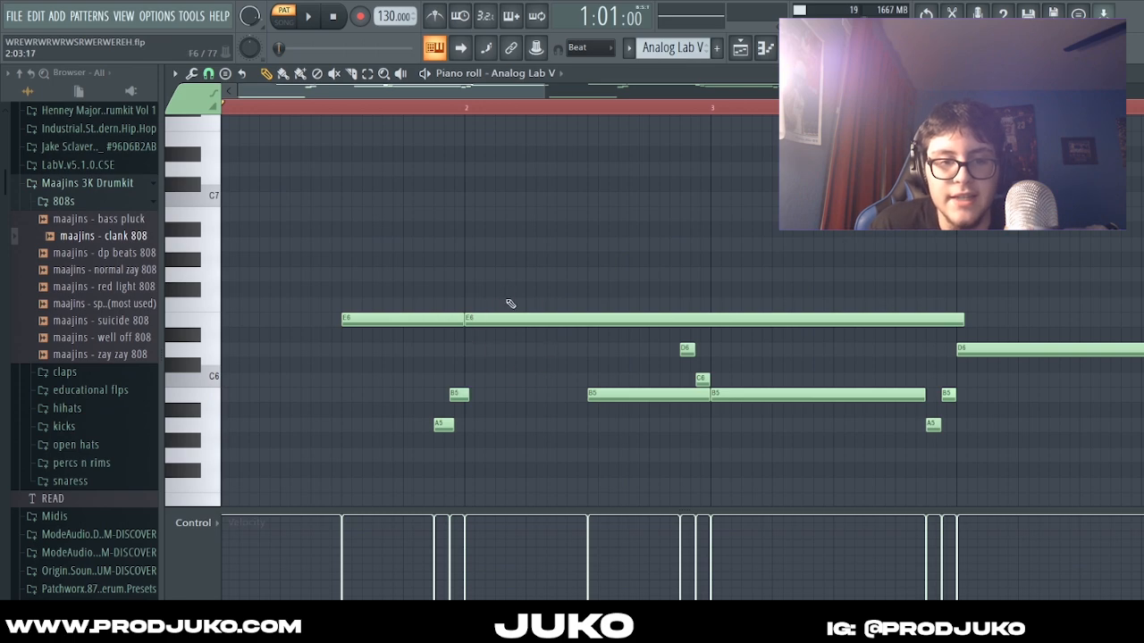
pyautogui.scroll(2, 446, 181)
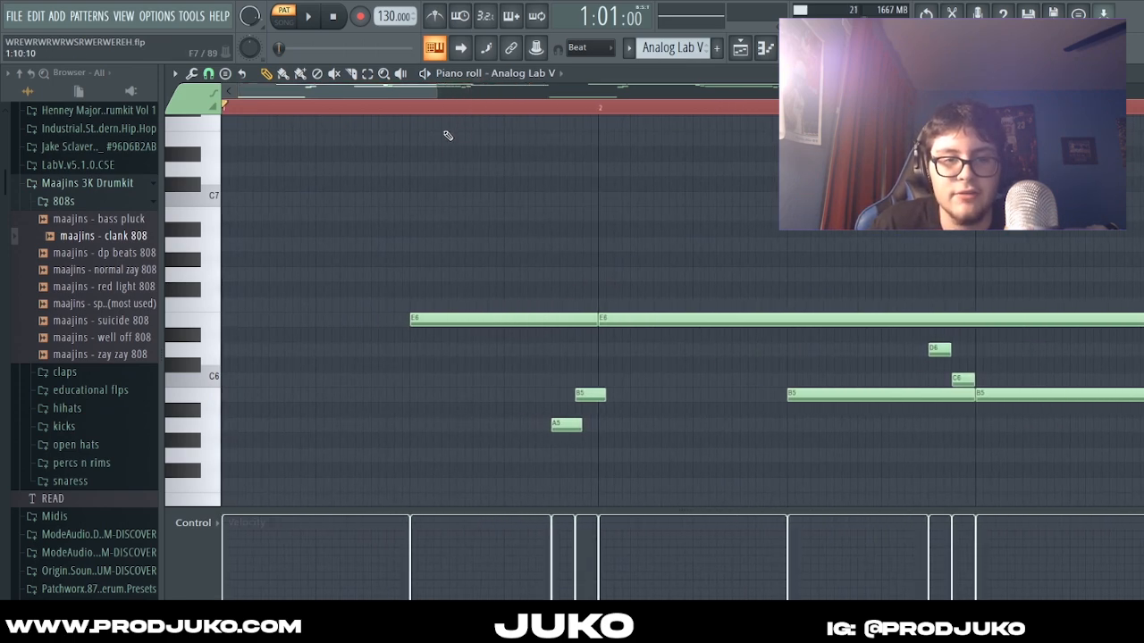
pyautogui.scroll(-2, 449, 114)
pyautogui.scroll(1, 451, 111)
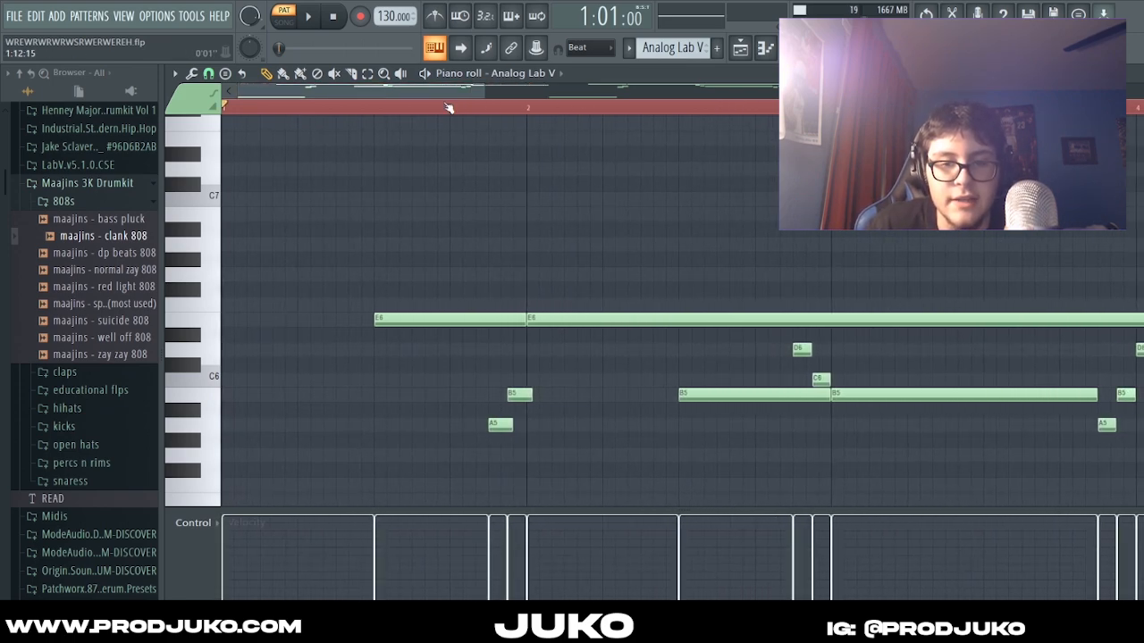
pyautogui.scroll(-1, 451, 111)
pyautogui.keyDown('ctrl'); pyautogui.rightClick(429, 143); pyautogui.keyUp('ctrl')
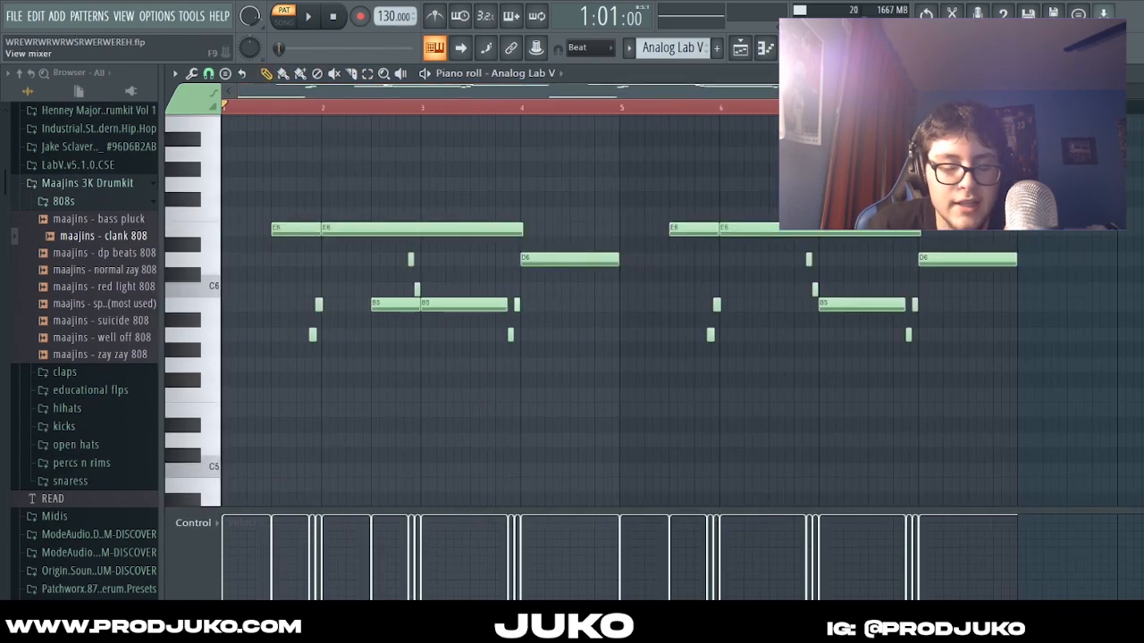
# Step: Open the notes of the Analog Lab V #2 channel in the piano roll
pyautogui.press('F9')
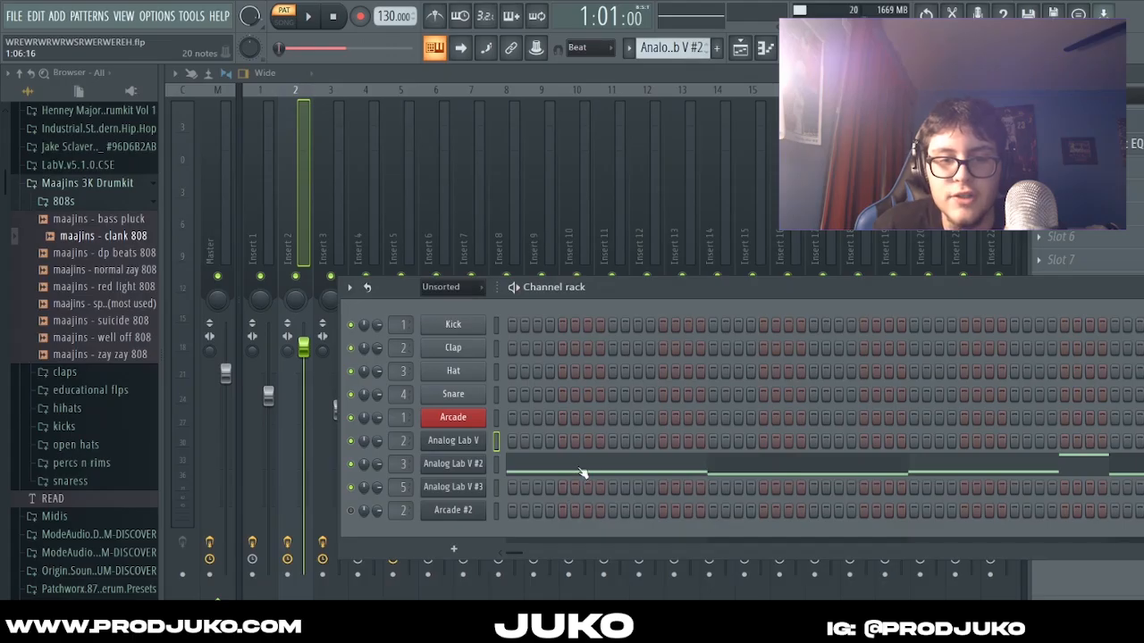
pyautogui.click(582, 470)
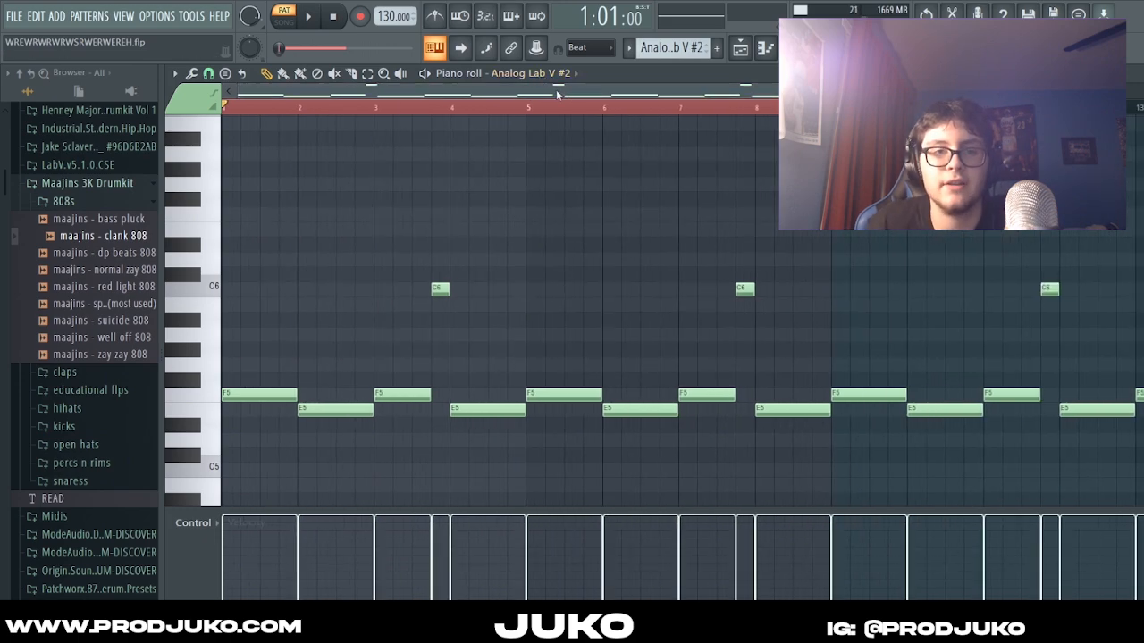
pyautogui.scroll(-1, 556, 93)
# Step: Show the Time Bass preset in the Analog Lab V #2 instrument, then return to its notes
pyautogui.click(542, 75)
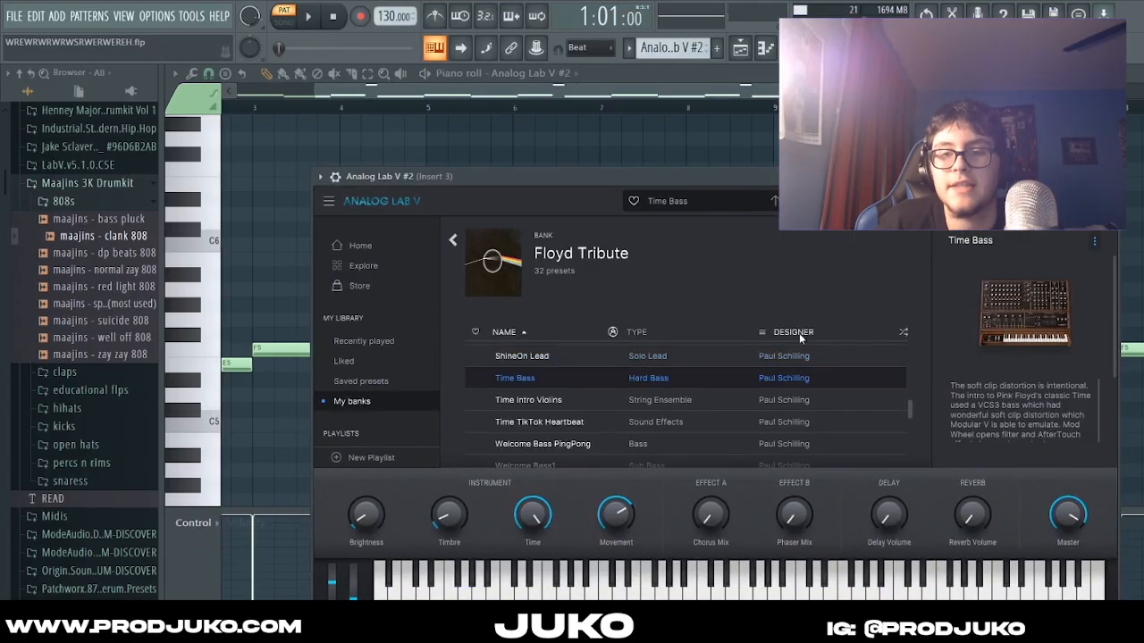
pyautogui.moveTo(594, 185); pyautogui.dragTo(580, 186)
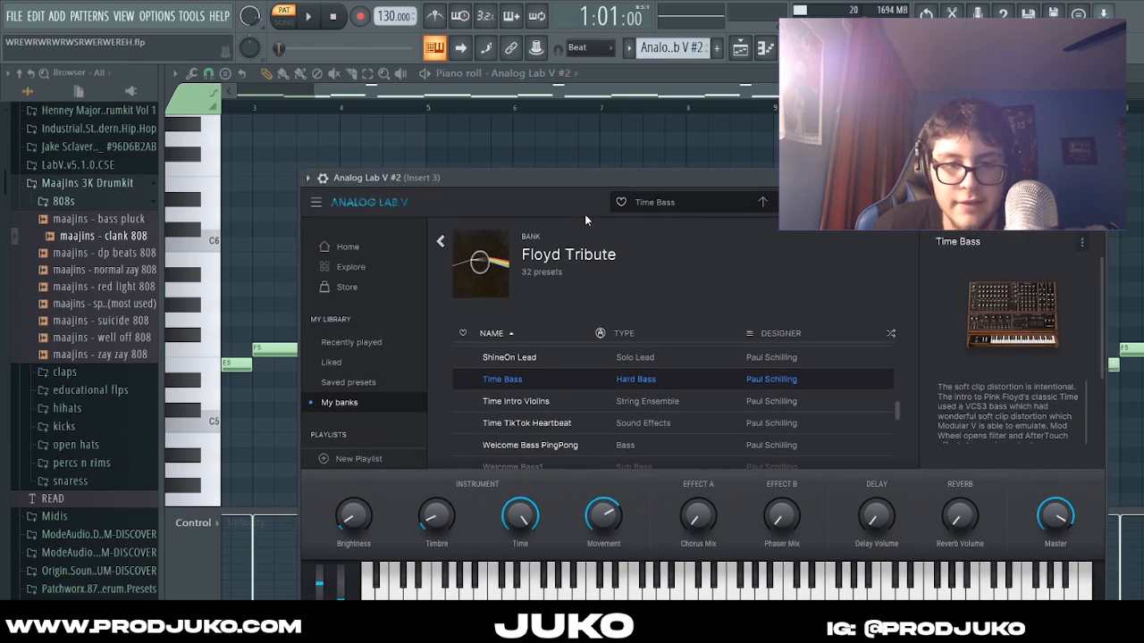
pyautogui.moveTo(548, 181); pyautogui.dragTo(603, 174)
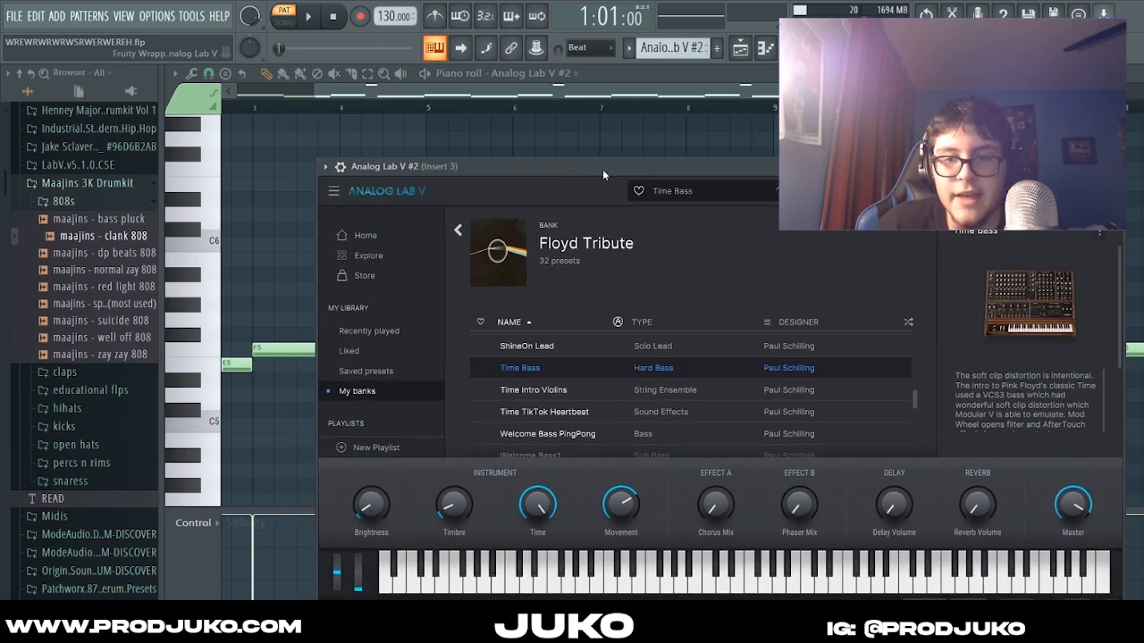
pyautogui.click(530, 89)
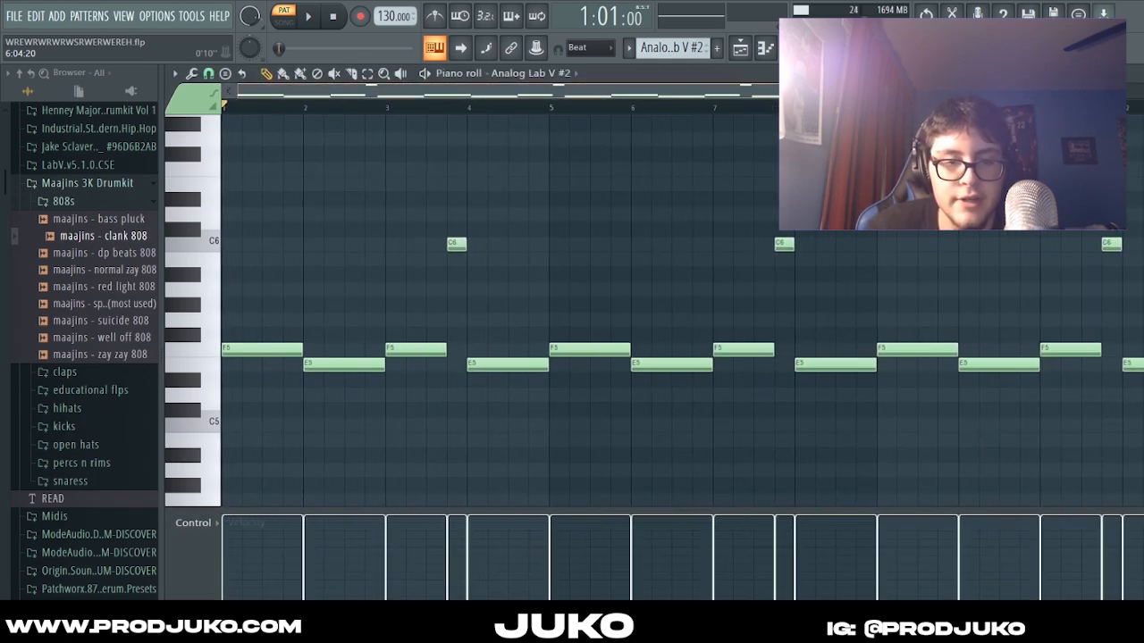
# Step: Play the Analog Lab V #2 pattern and compare the mixer tracks Insert 2 and Insert 3
pyautogui.press('space')
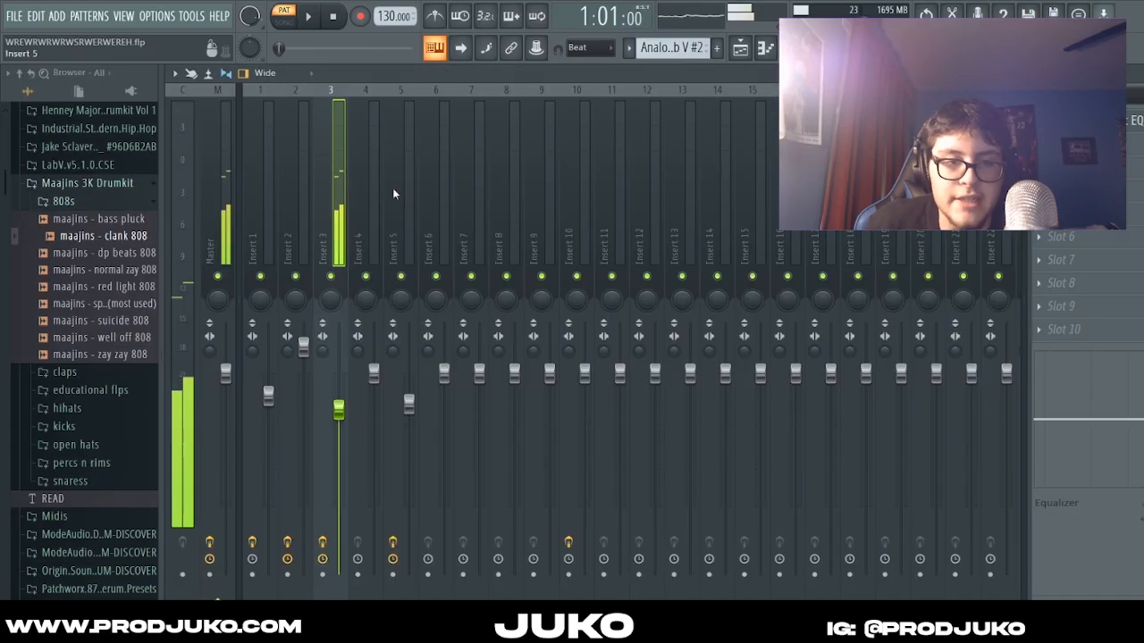
pyautogui.click(290, 192)
pyautogui.click(327, 180)
pyautogui.click(300, 187)
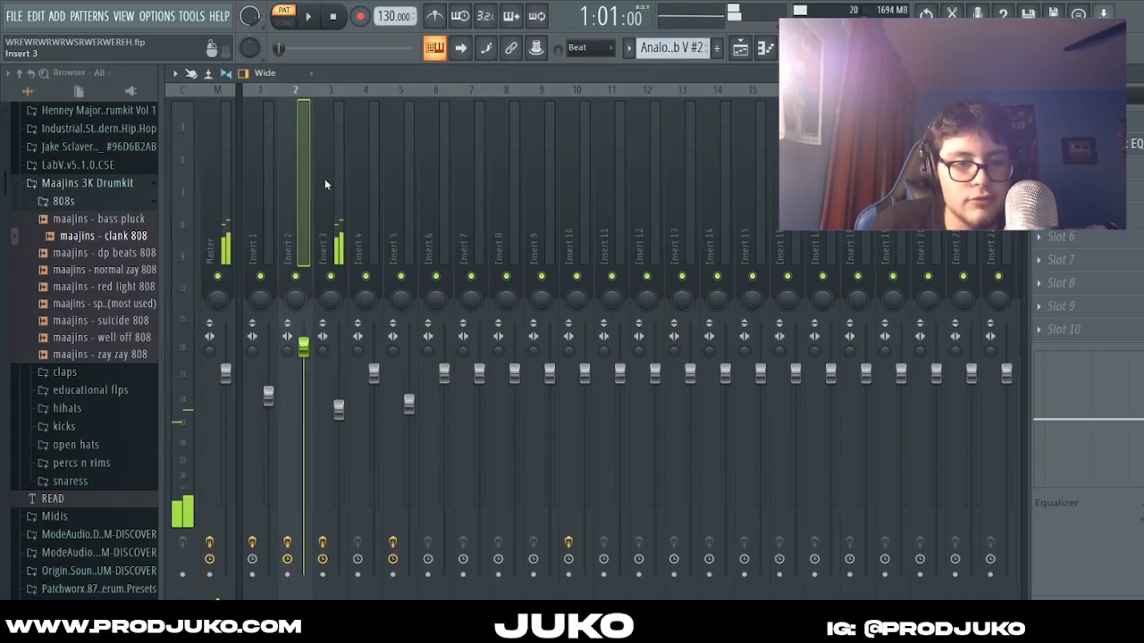
pyautogui.click(327, 181)
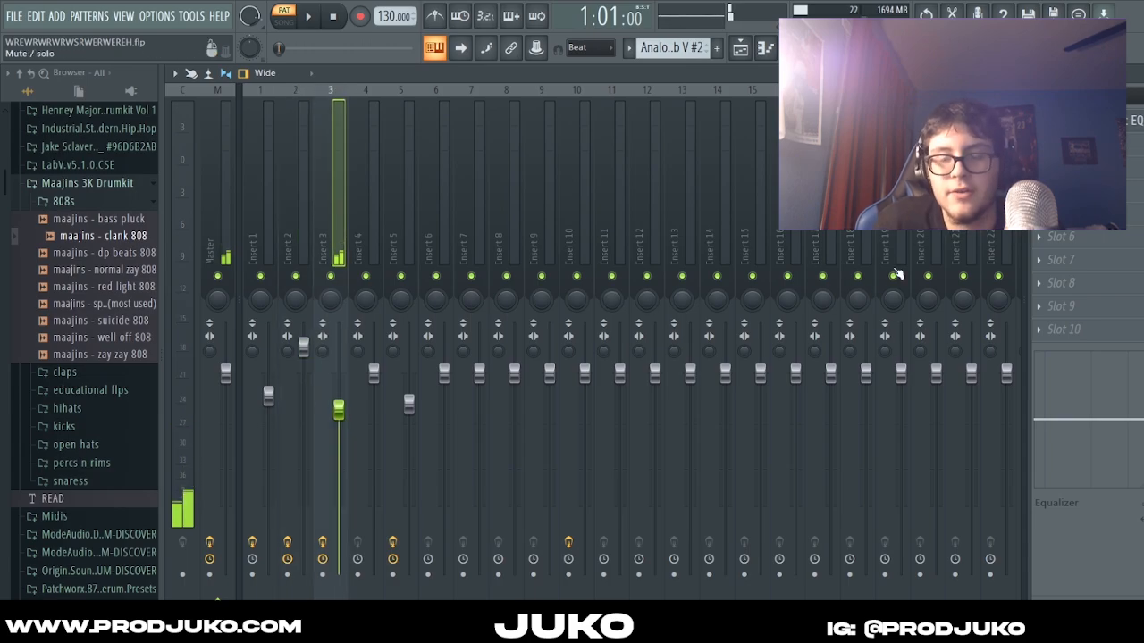
# Step: Check the channel routing, then view the Fruity parametric EQ 2 on Insert 3 and close it
pyautogui.click(789, 48)
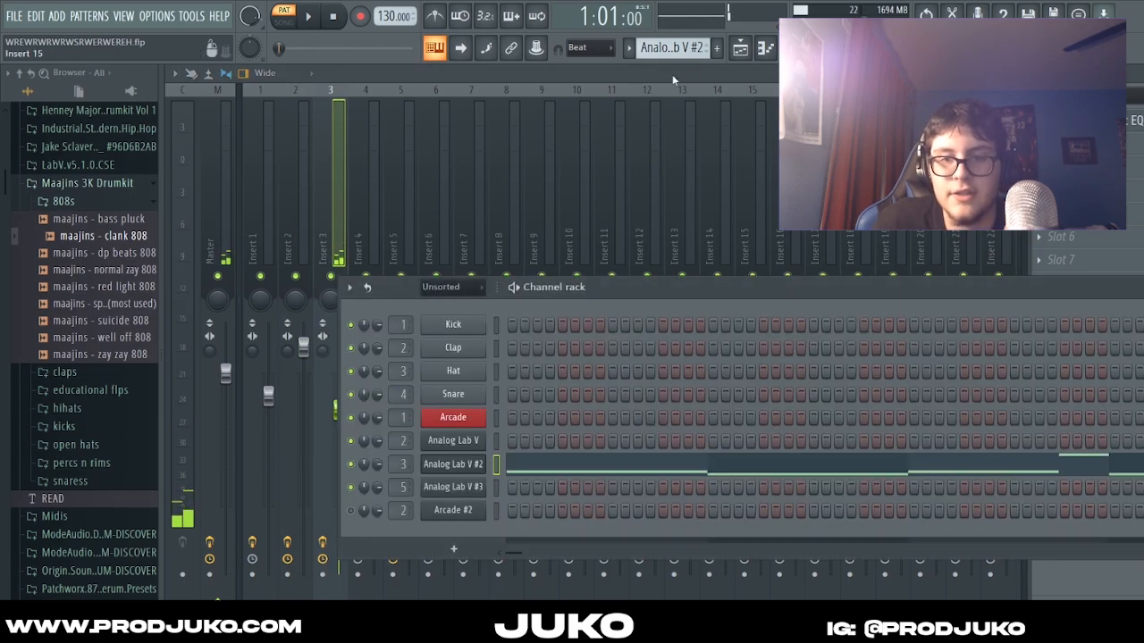
pyautogui.click(789, 48)
pyautogui.click(294, 185)
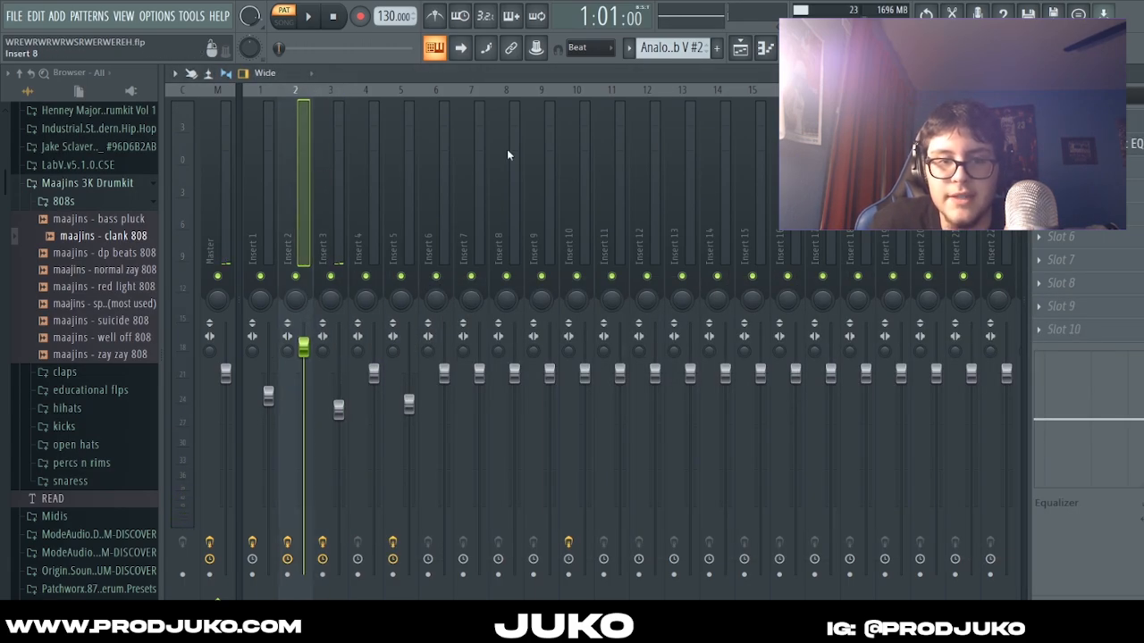
pyautogui.click(1082, 143)
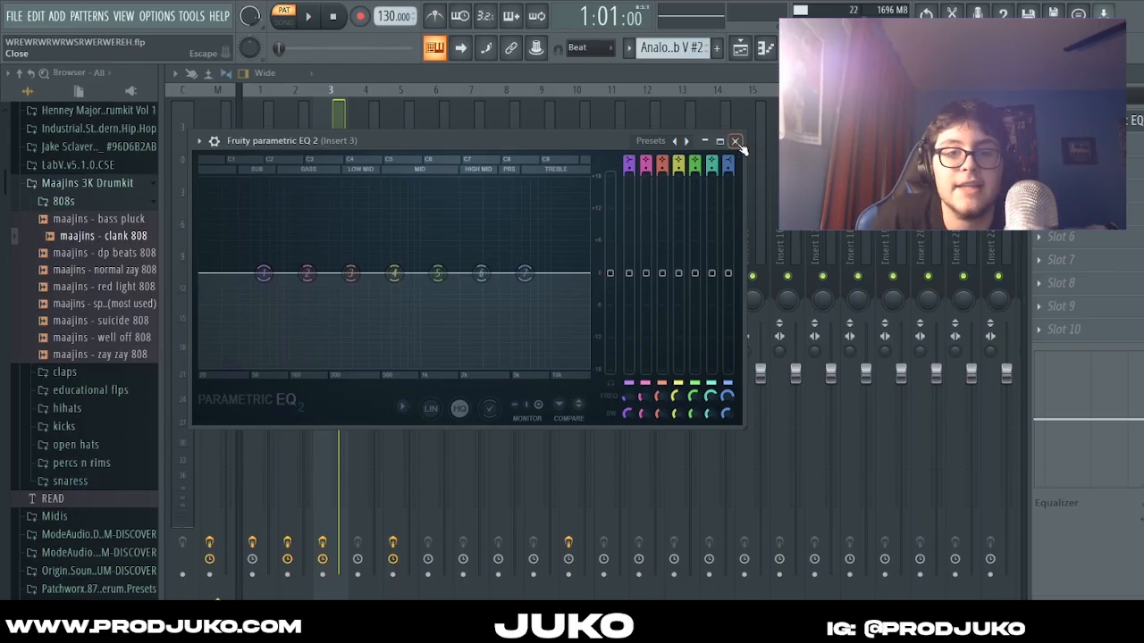
pyautogui.click(736, 141)
# Step: Switch to the Analog Lab V #3 pattern and open its notes in the piano roll
pyautogui.press('F6')
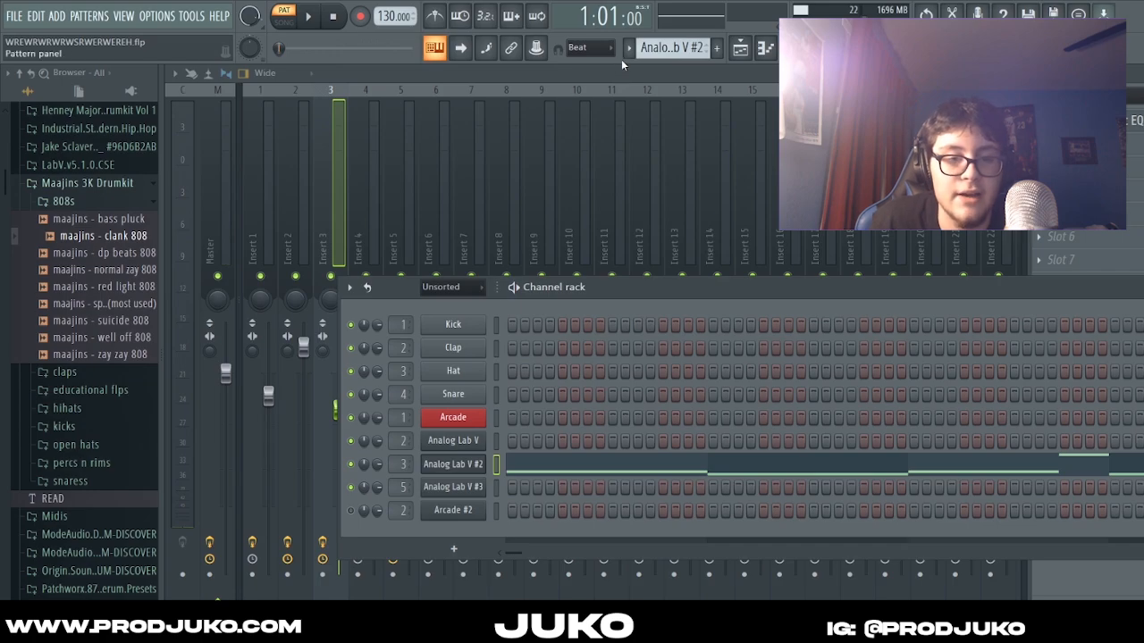
pyautogui.scroll(-1, 670, 48)
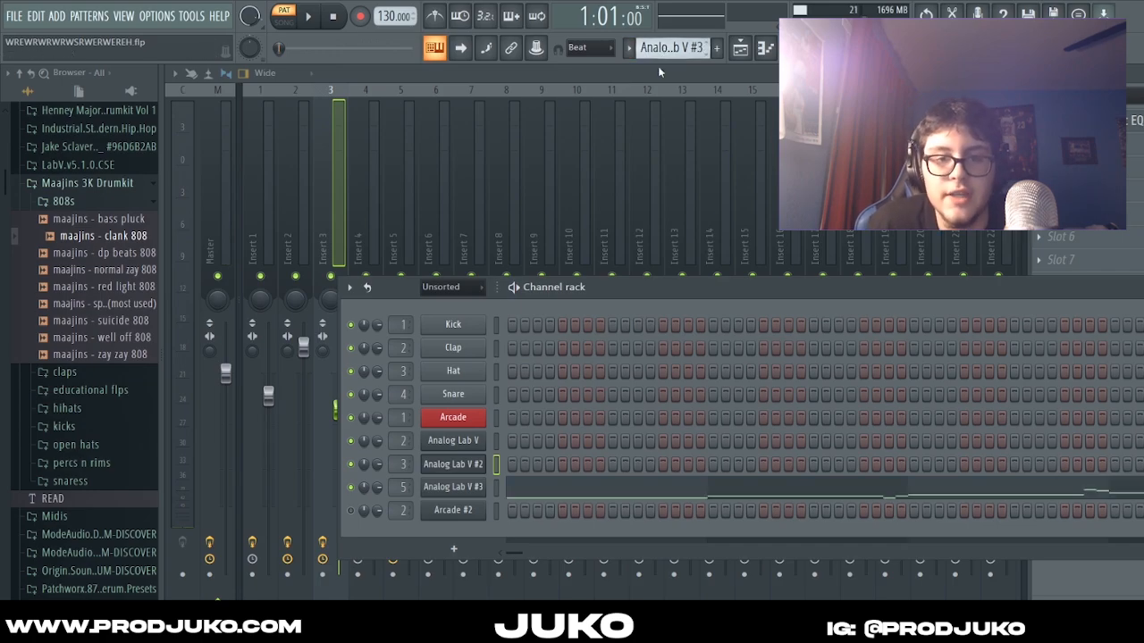
pyautogui.click(618, 484)
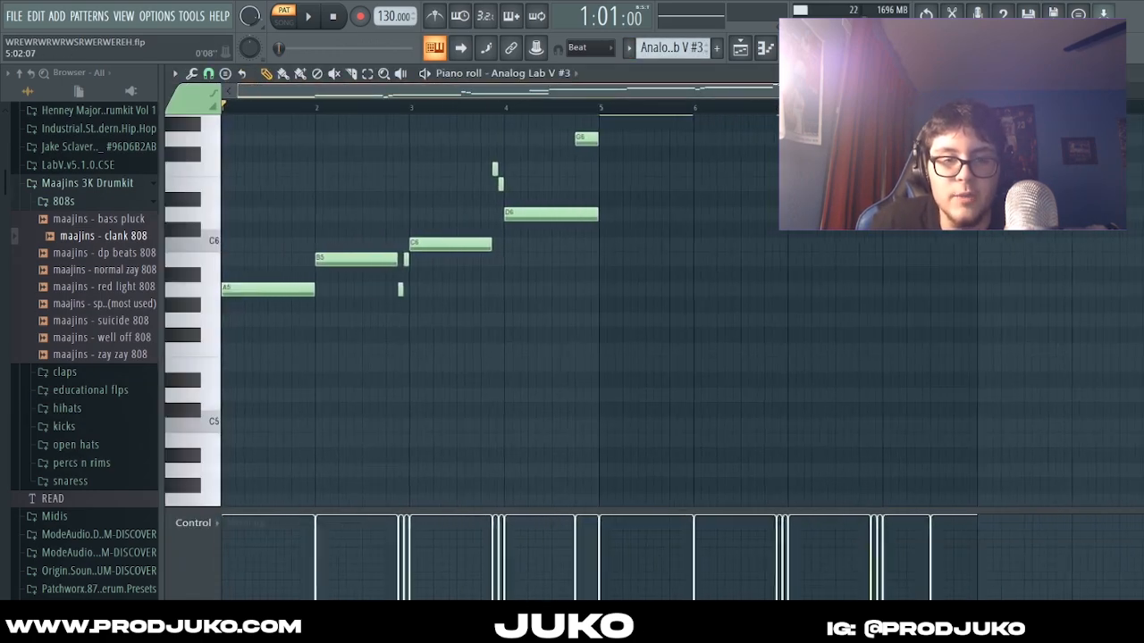
# Step: Load the Cigar Lead preset from the Floyd Tribute bank in the Analog Lab V #3 instrument
pyautogui.click(538, 75)
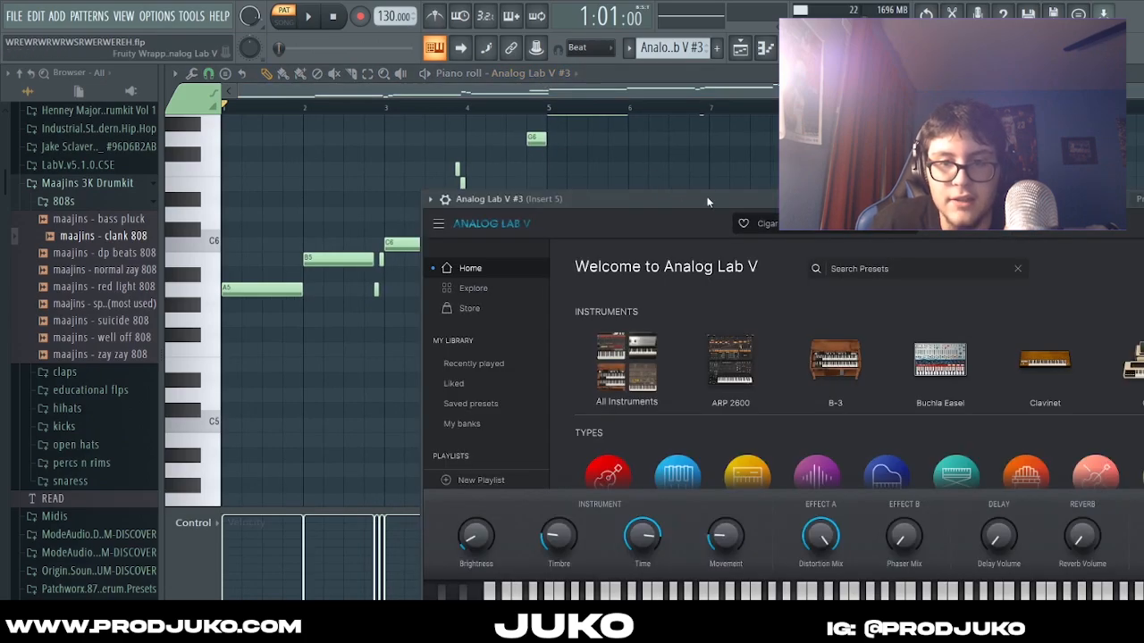
pyautogui.moveTo(707, 202); pyautogui.dragTo(627, 159)
pyautogui.click(400, 374)
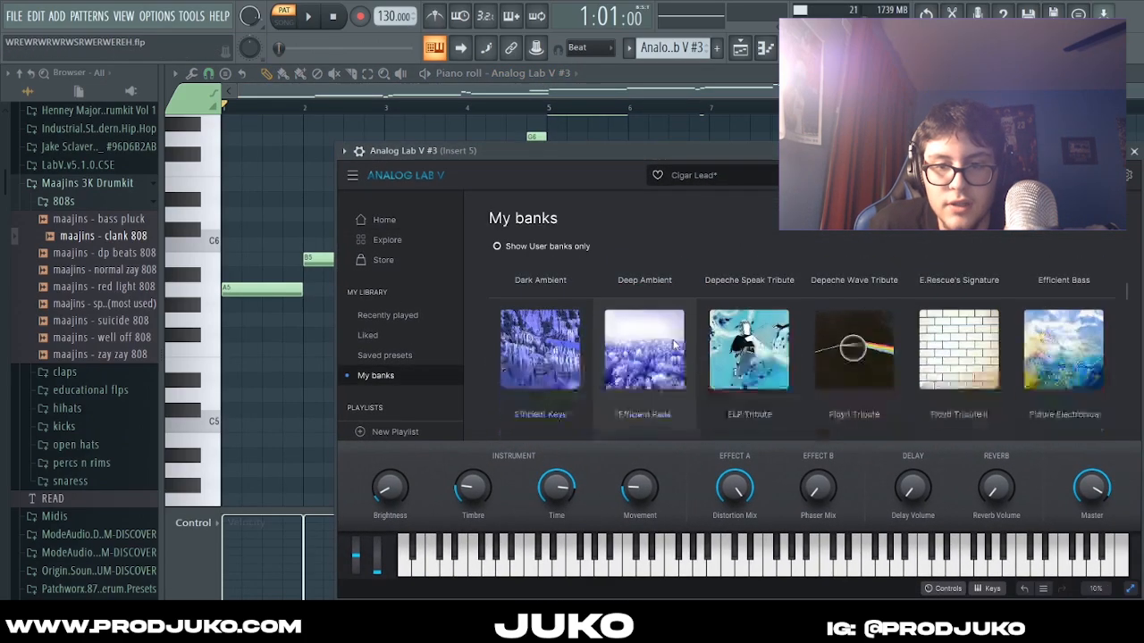
pyautogui.click(832, 367)
pyautogui.click(533, 340)
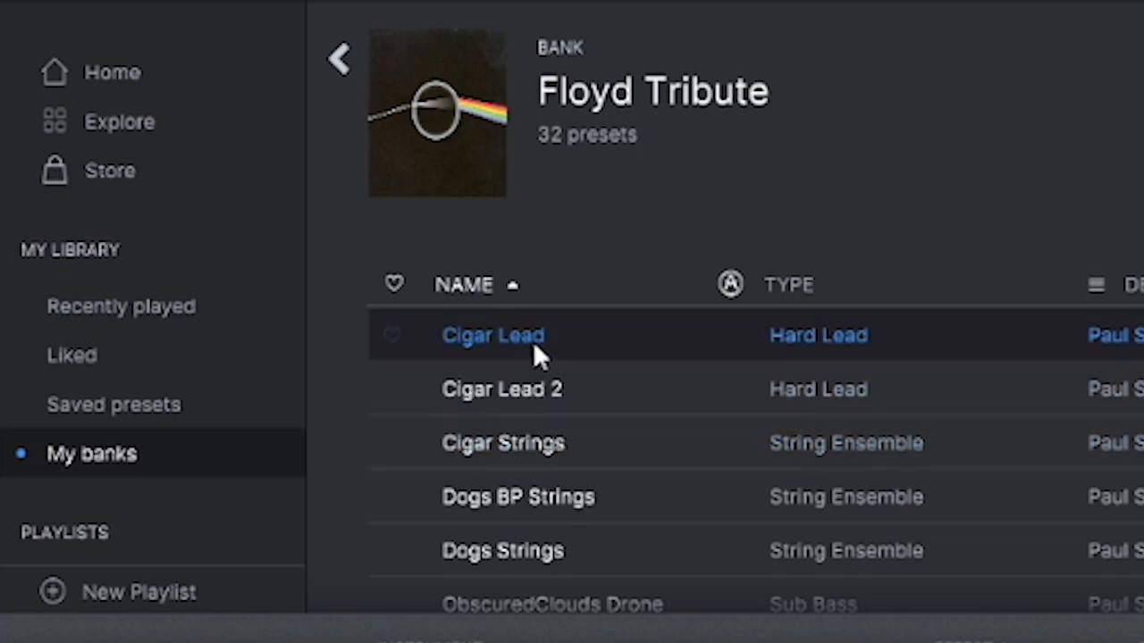
pyautogui.click(548, 386)
pyautogui.click(543, 341)
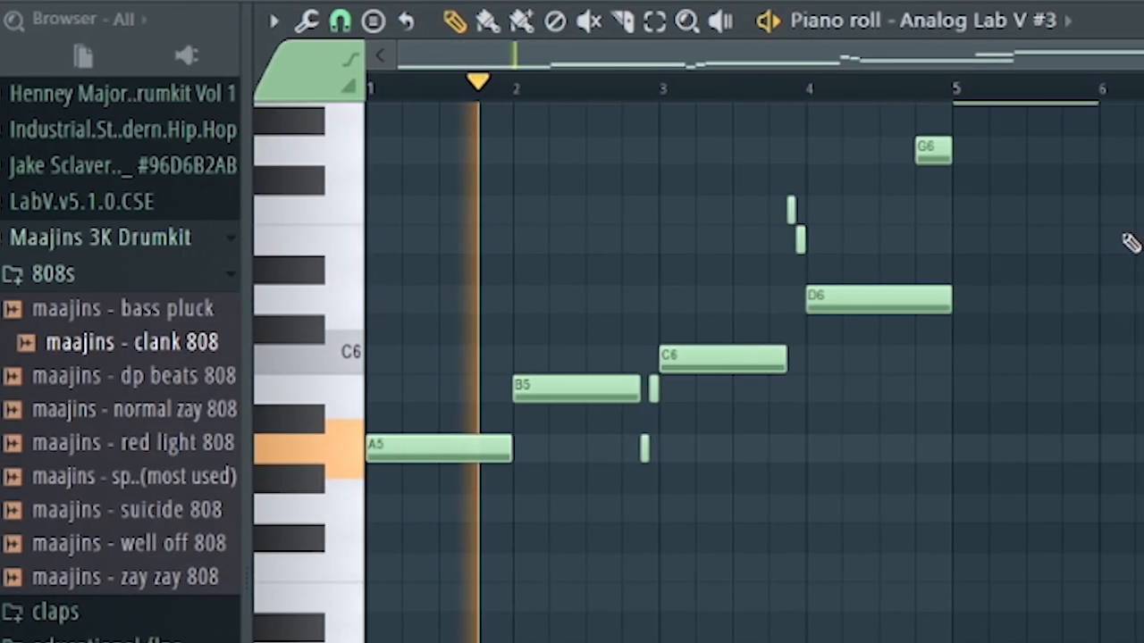
# Step: Follow the Analog Lab V #3 melody through all eight bars during playback
pyautogui.scroll(3, 1046, 280)
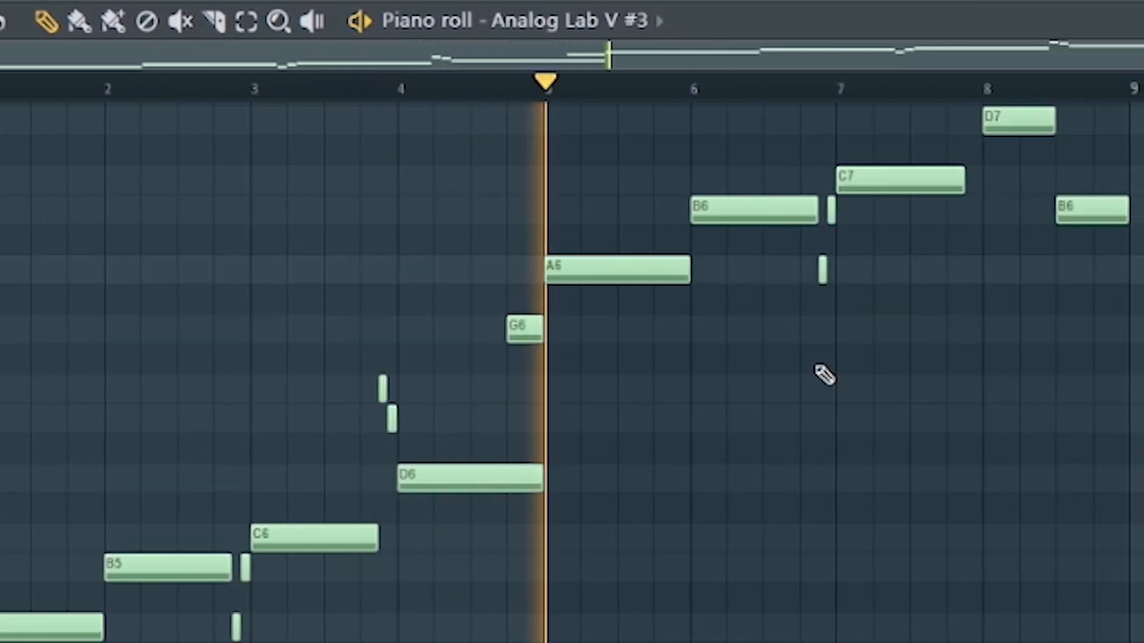
pyautogui.scroll(2, 893, 374)
pyautogui.scroll(2, 490, 318)
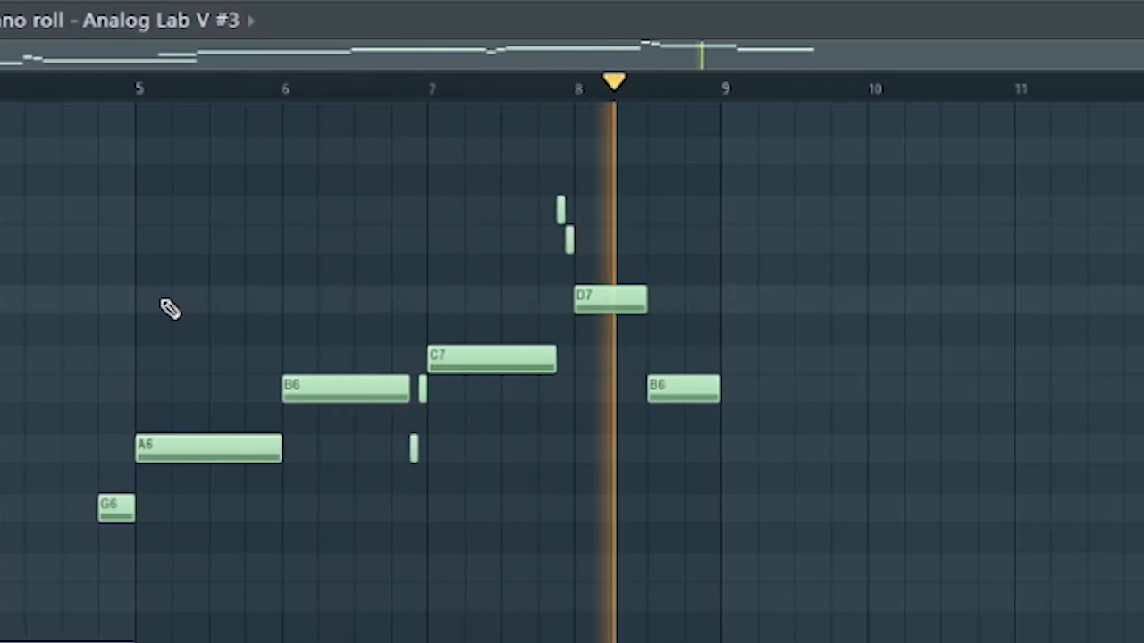
pyautogui.scroll(2, 273, 349)
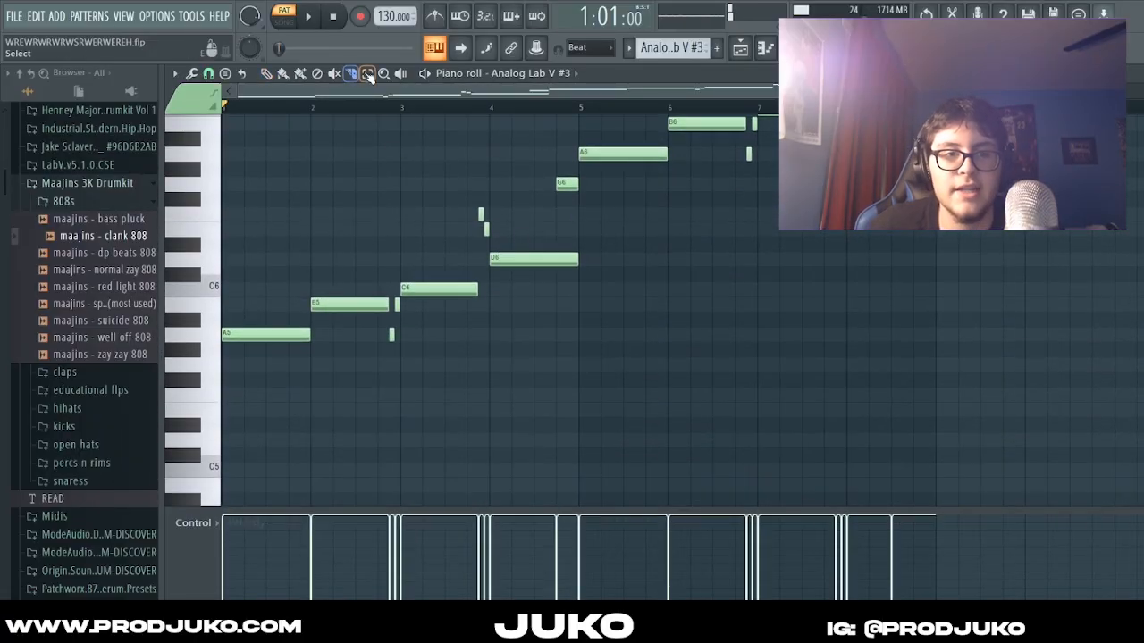
# Step: Single out the rising Analog Lab V #3 notes from B5 upward with a selection, leaving nothing selected
pyautogui.click(368, 77)
pyautogui.scroll(-1, 572, 223)
pyautogui.scroll(4, 733, 224)
pyautogui.moveTo(939, 170); pyautogui.dragTo(340, 375)
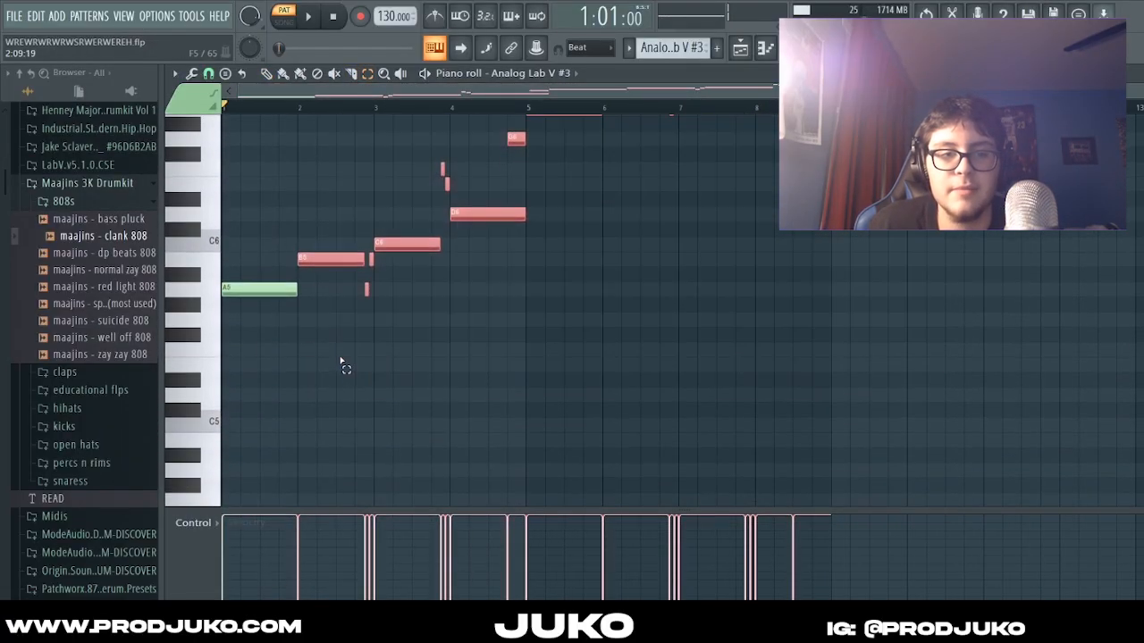
pyautogui.moveTo(297, 283); pyautogui.dragTo(454, 513)
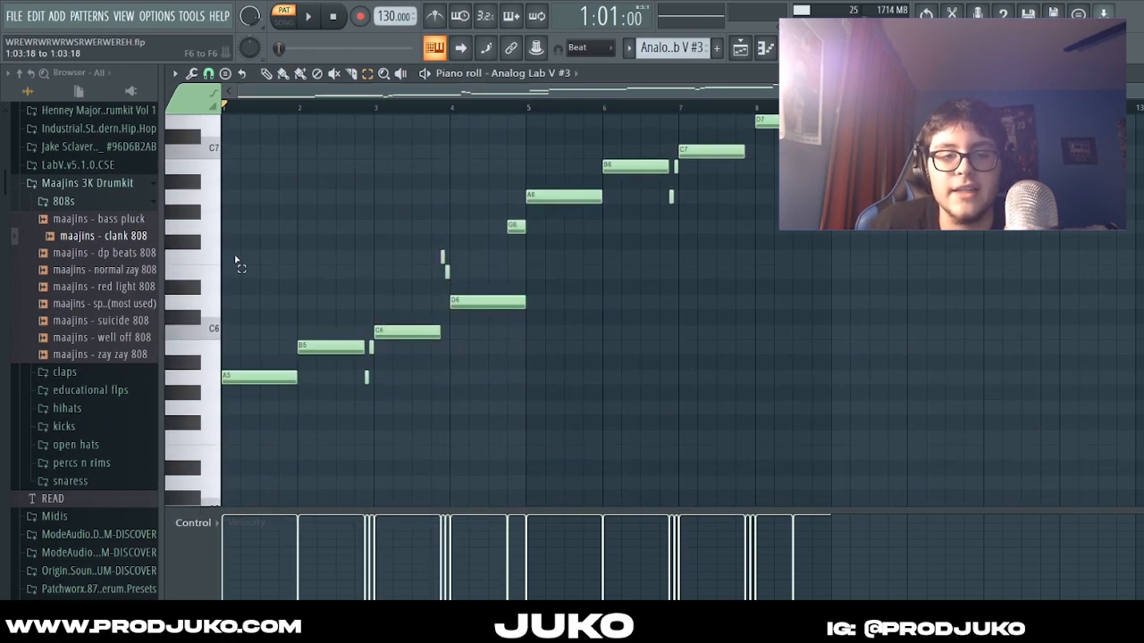
pyautogui.moveTo(542, 384); pyautogui.dragTo(543, 384)
pyautogui.scroll(3, 487, 295)
pyautogui.moveTo(444, 191); pyautogui.dragTo(898, 385)
pyautogui.click(495, 276)
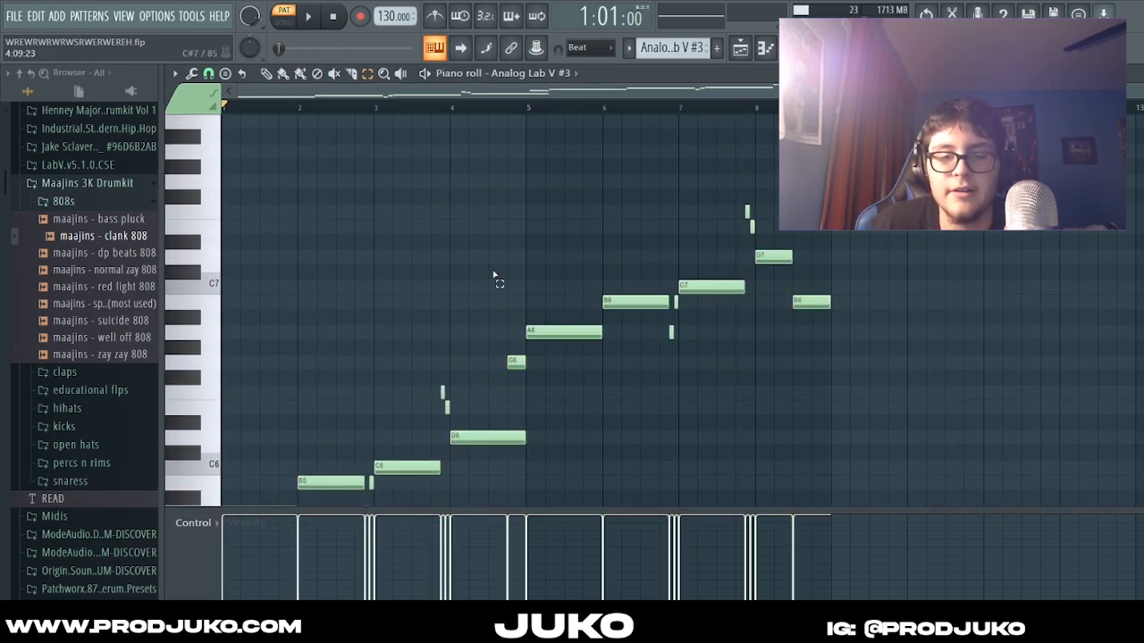
pyautogui.scroll(1, 328, 109)
pyautogui.scroll(-5, 370, 130)
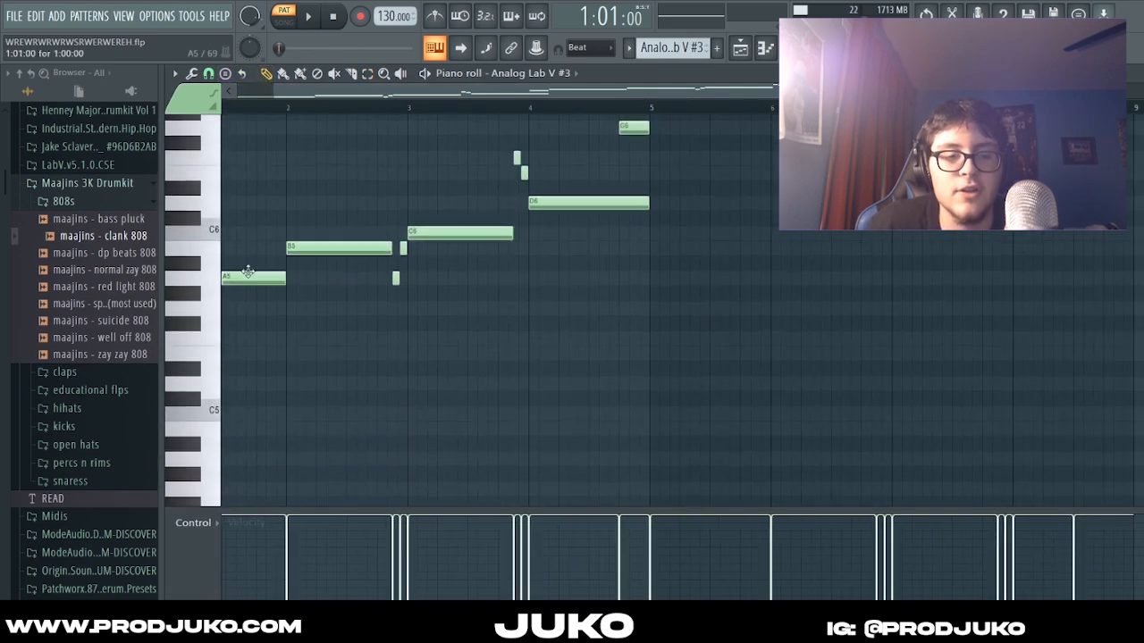
# Step: Examine the short passing notes just before bars 3 and 4 of the Analog Lab V #3 melody
pyautogui.hscroll(-2, 358, 153)
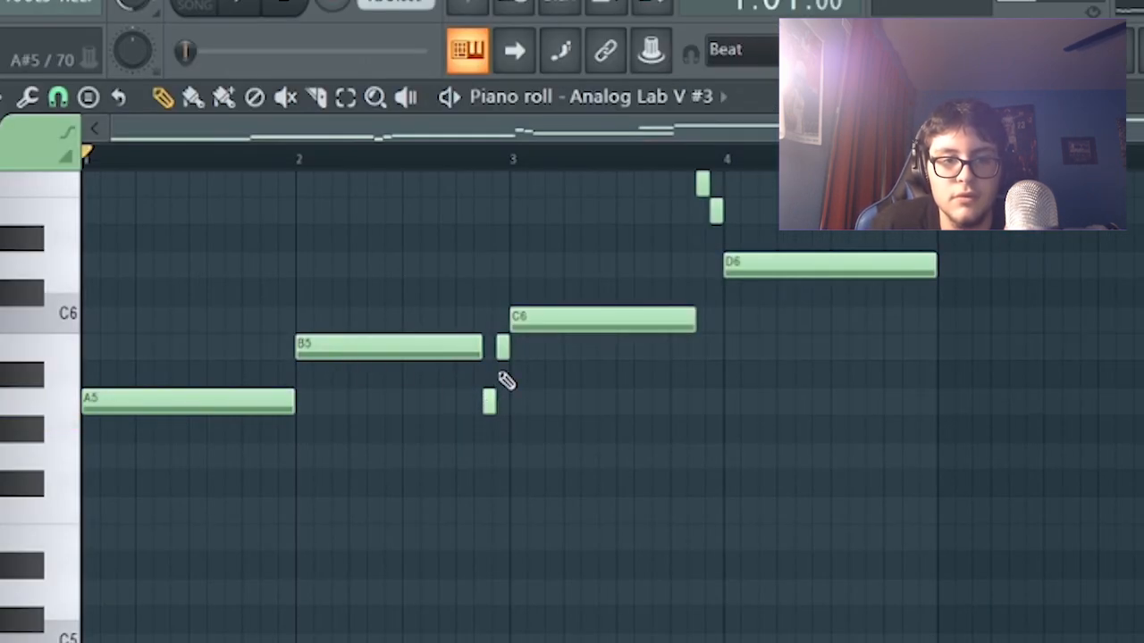
pyautogui.scroll(5, 554, 326)
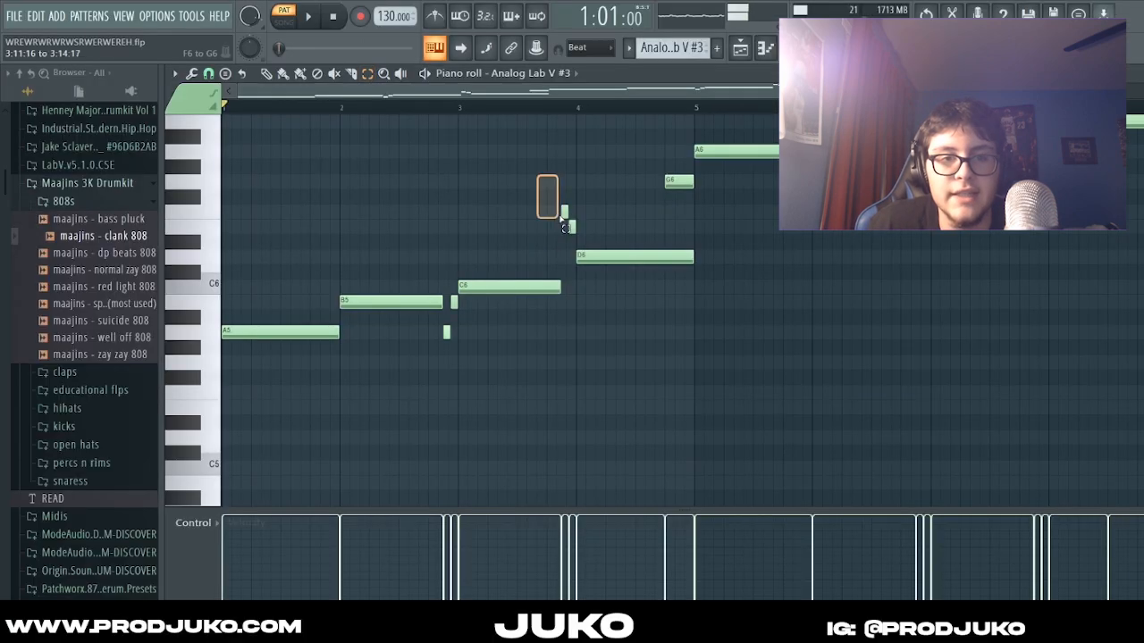
pyautogui.click(442, 253)
pyautogui.scroll(1, 442, 253)
pyautogui.scroll(-2, 403, 197)
pyautogui.scroll(3, 603, 310)
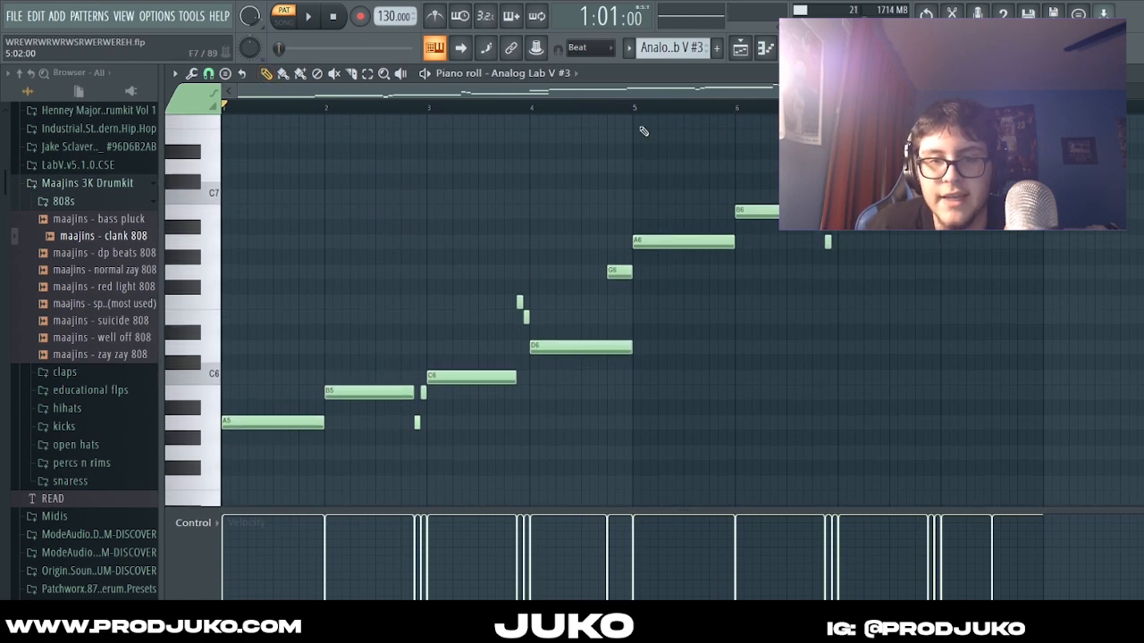
# Step: Review the higher notes from A6 to D7, then single out the short notes before bar 4 and the G6
pyautogui.scroll(-1, 354, 136)
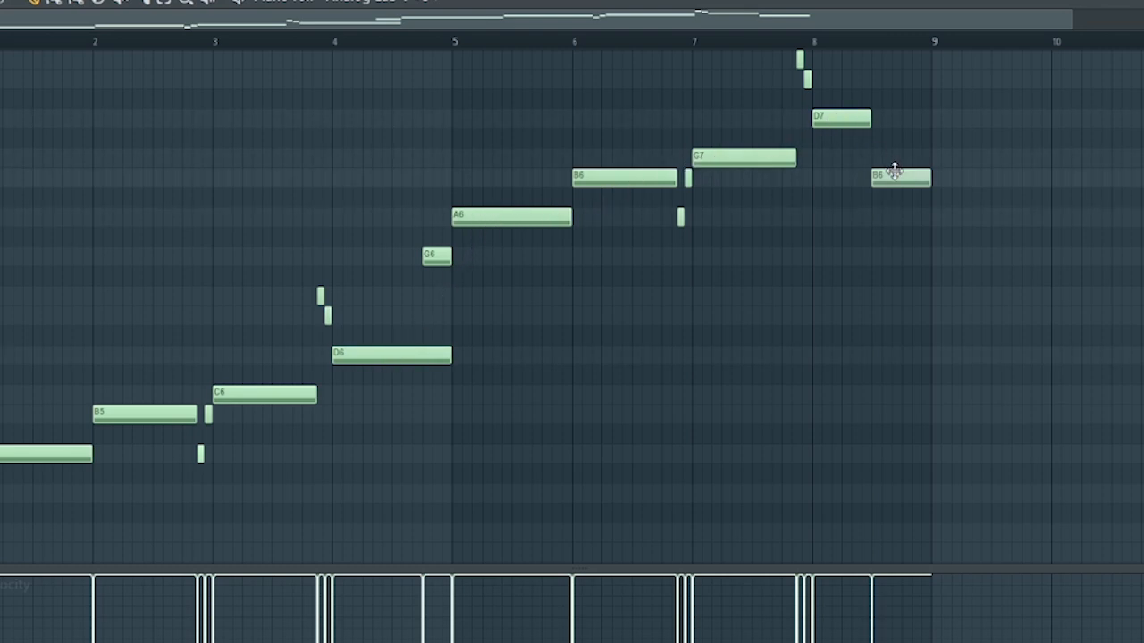
pyautogui.scroll(3, 225, 98)
pyautogui.scroll(-1, 248, 33)
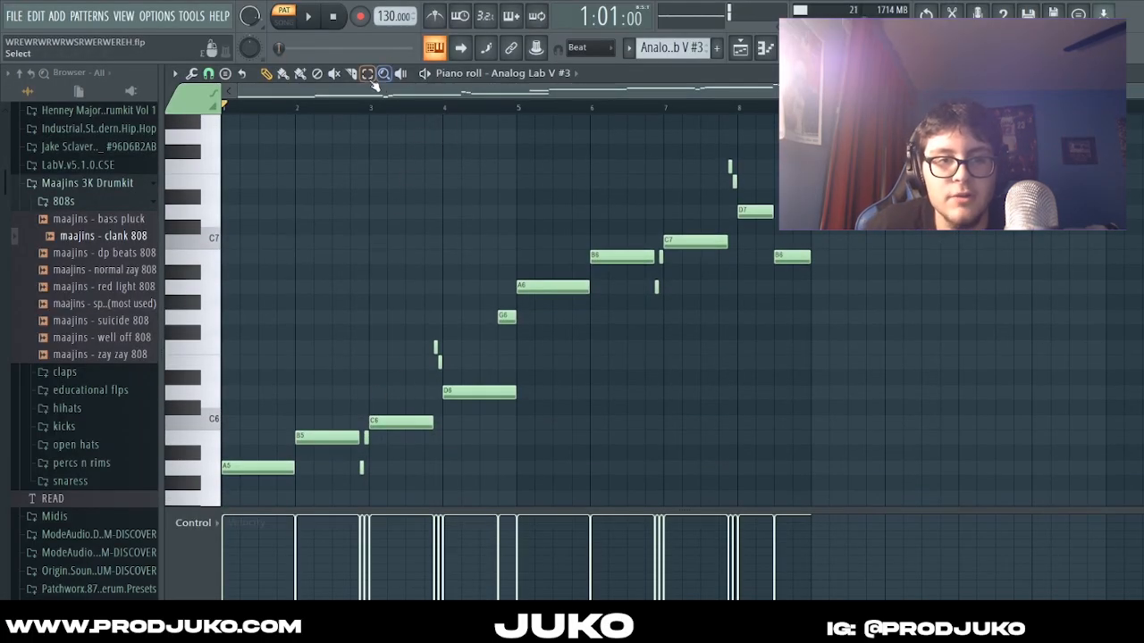
pyautogui.moveTo(421, 328); pyautogui.dragTo(459, 363)
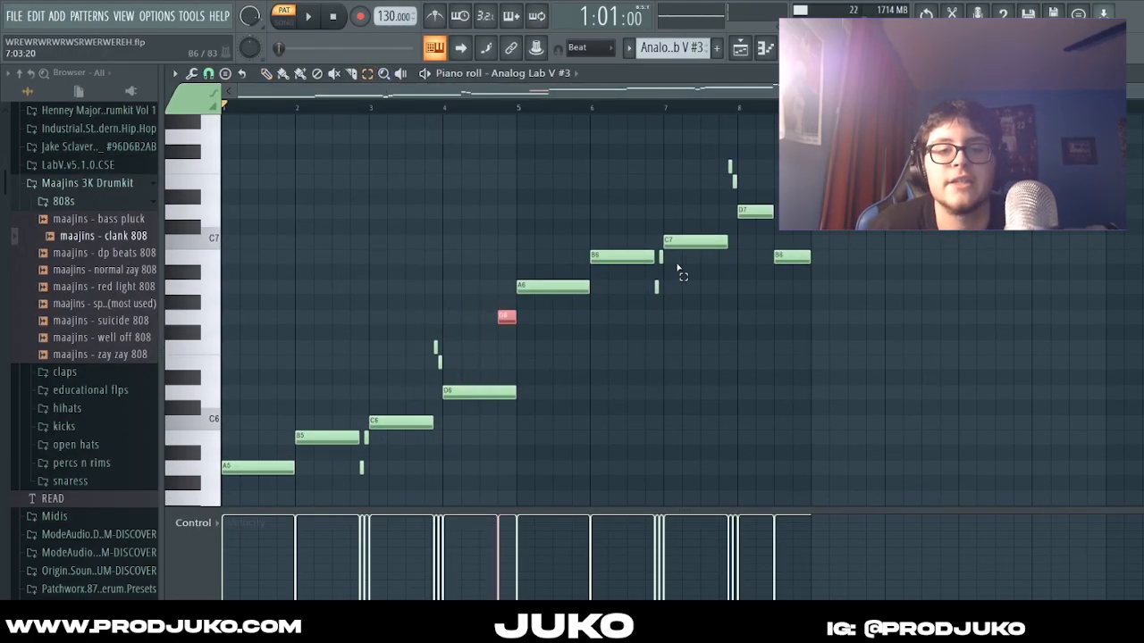
# Step: View the Fruity parametric EQ 2 curve on Insert 5, then switch to the Playlist
pyautogui.press('F9')
pyautogui.click(1085, 120)
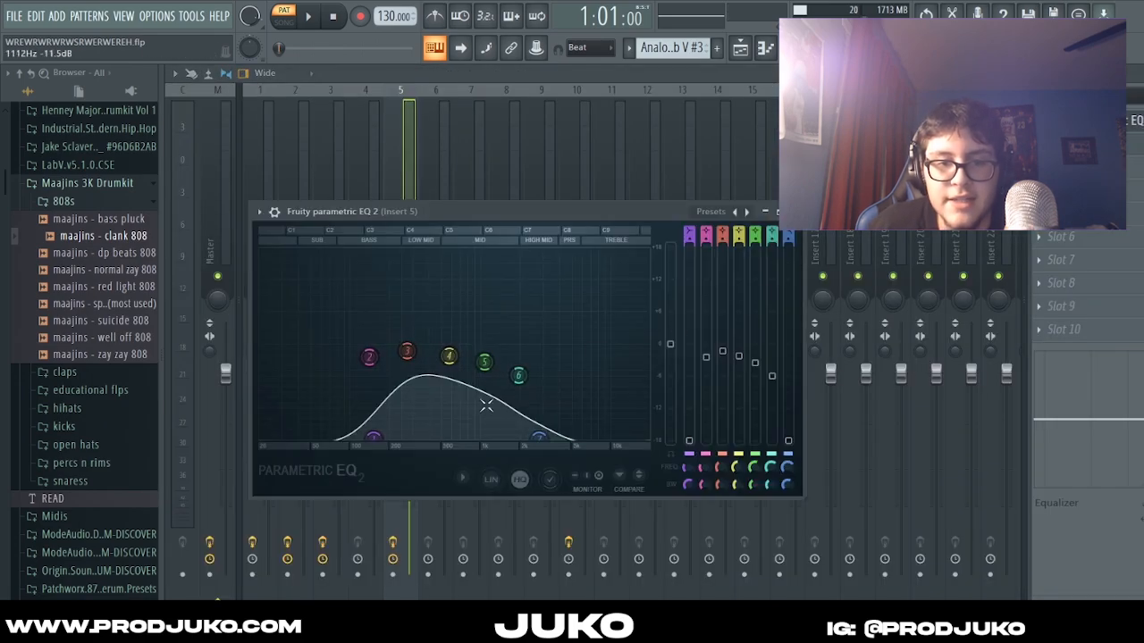
pyautogui.click(1032, 105)
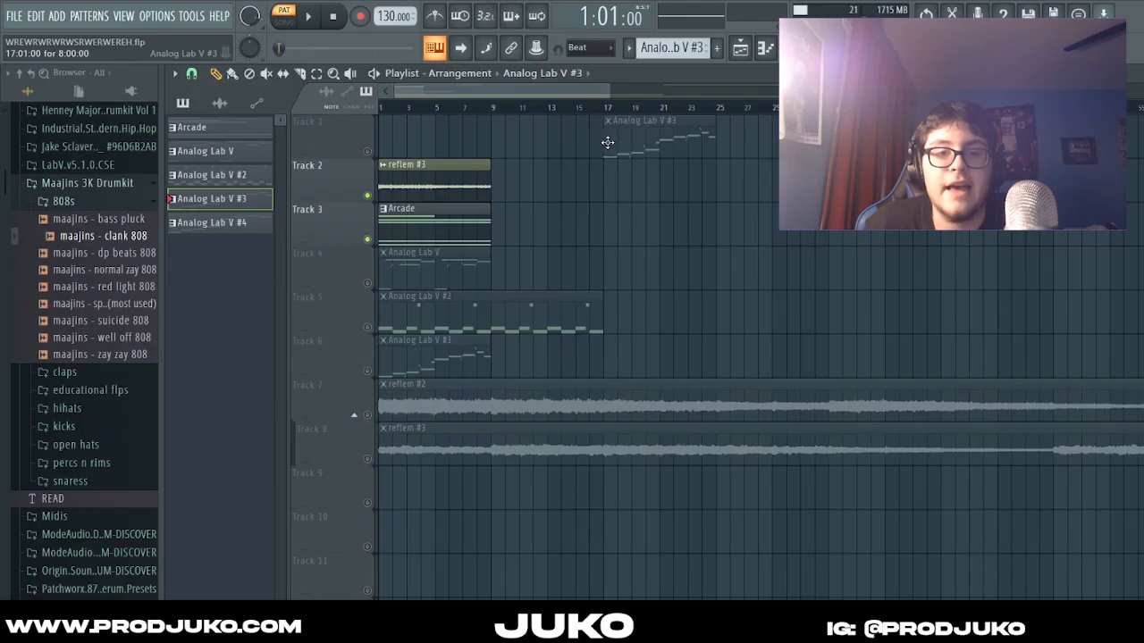
# Step: Remove the Analog Lab V #3 clip at bar 17 on Track 1 and unmute Tracks 4 to 6
pyautogui.scroll(2, 482, 112)
pyautogui.moveTo(366, 282); pyautogui.dragTo(367, 370)
pyautogui.scroll(-3, 590, 134)
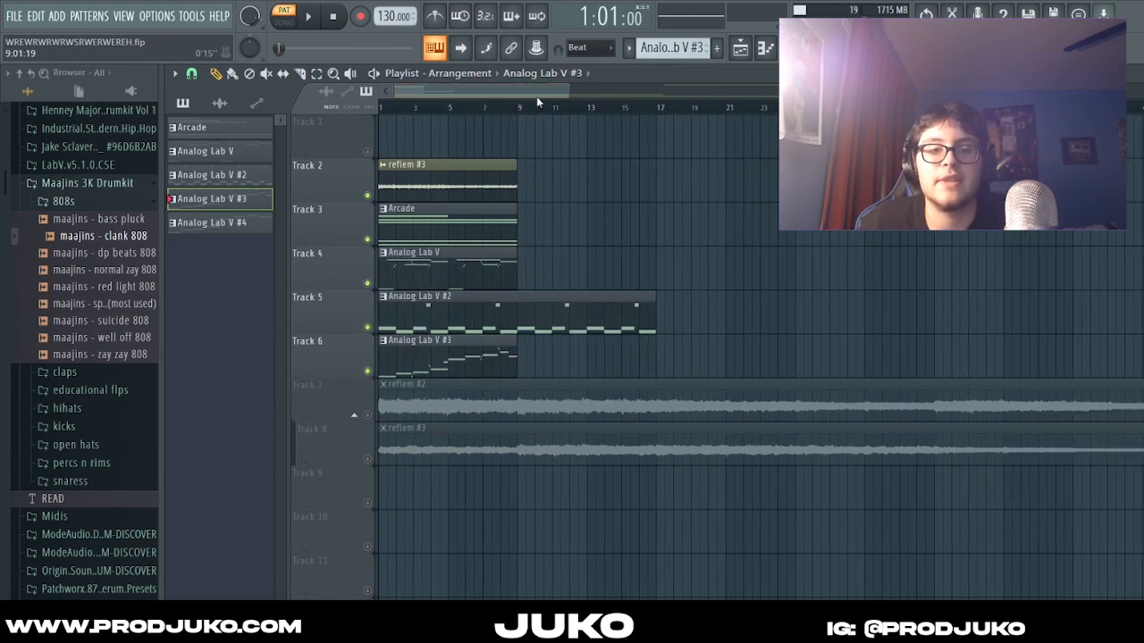
# Step: Play the layered clips on Tracks 2 to 6 together in song mode, and stop playback
pyautogui.scroll(-2, 563, 104)
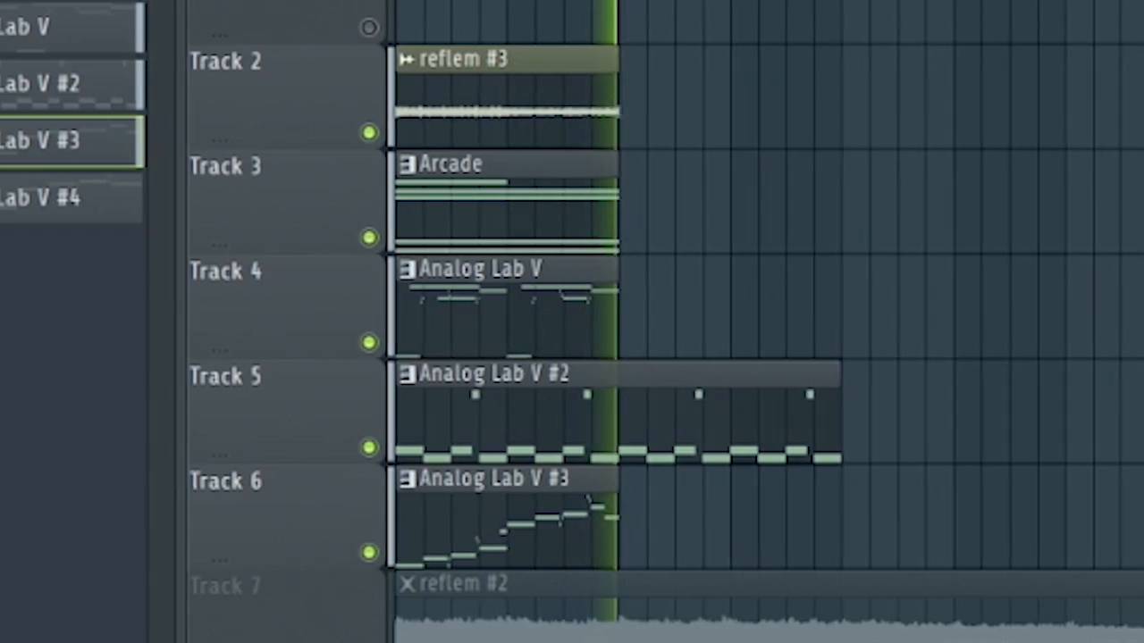
pyautogui.press('space')
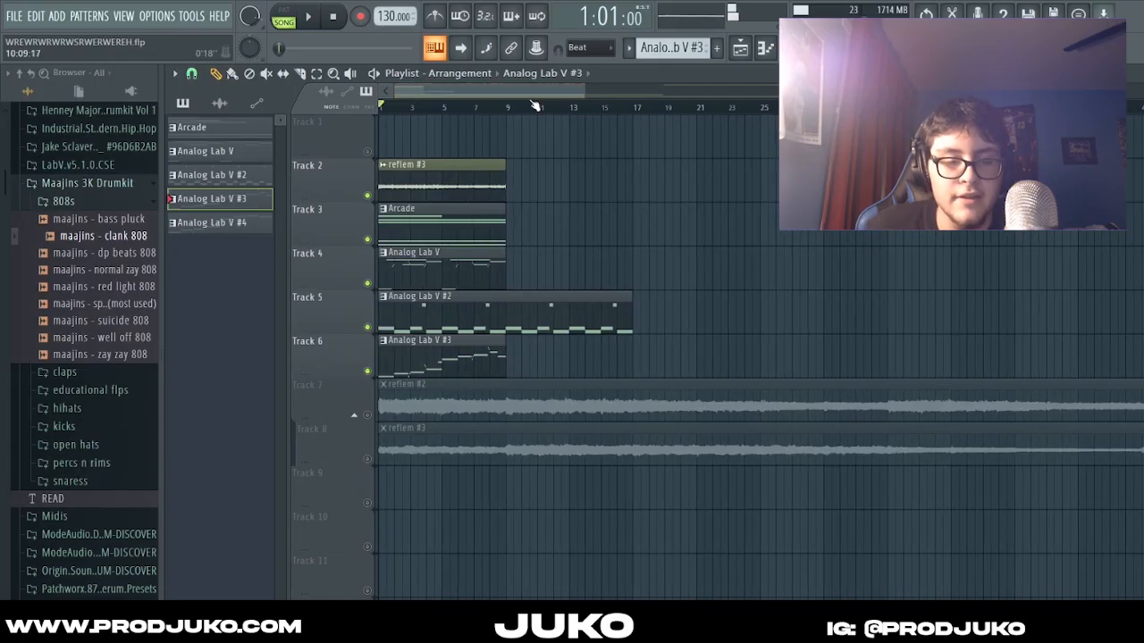
pyautogui.scroll(-1, 534, 106)
pyautogui.scroll(-2, 528, 104)
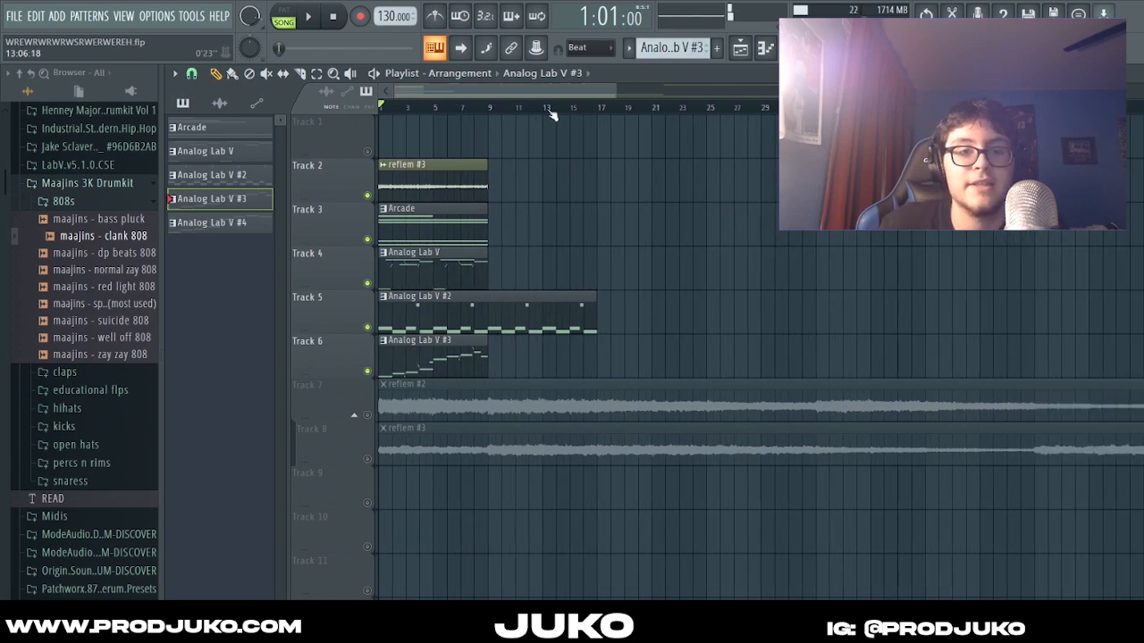
pyautogui.scroll(1, 612, 128)
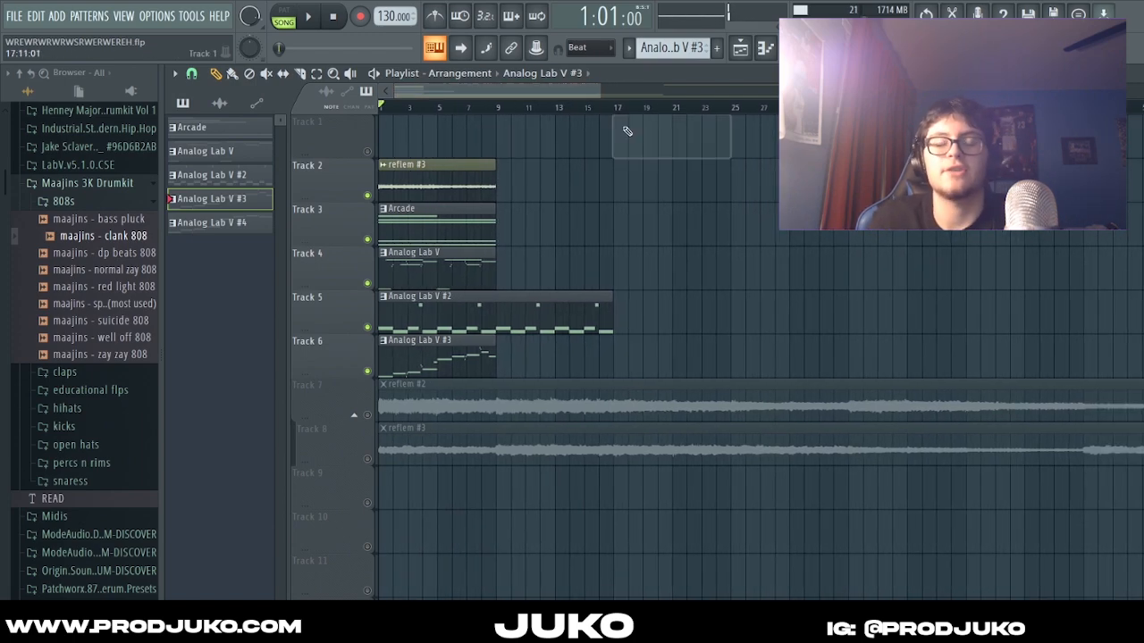
pyautogui.scroll(-2, 627, 131)
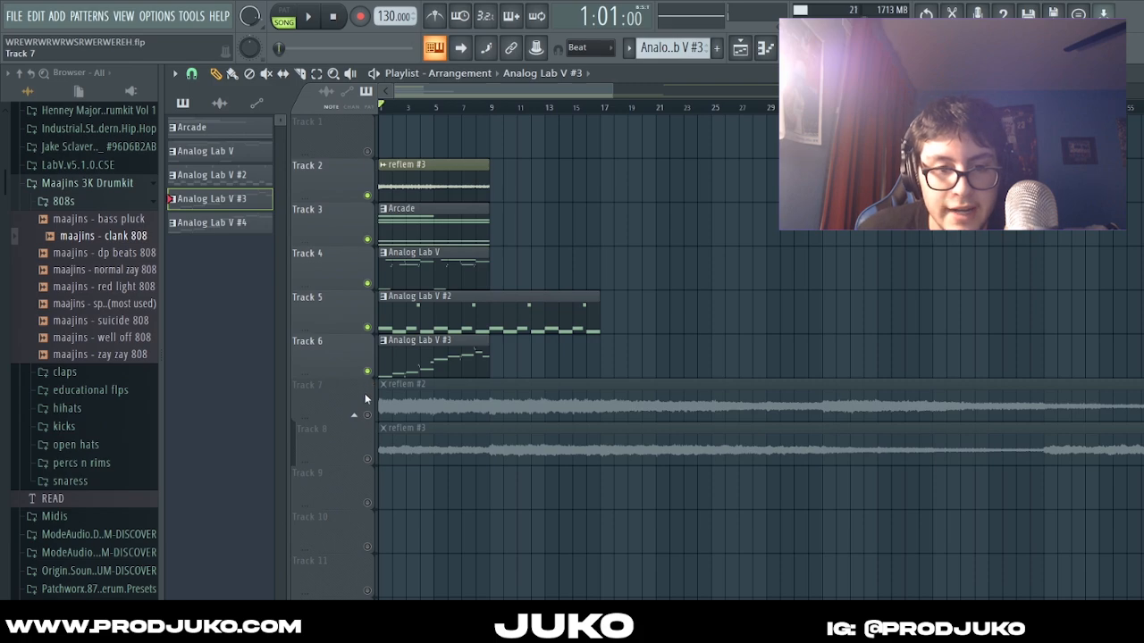
pyautogui.scroll(2, 362, 400)
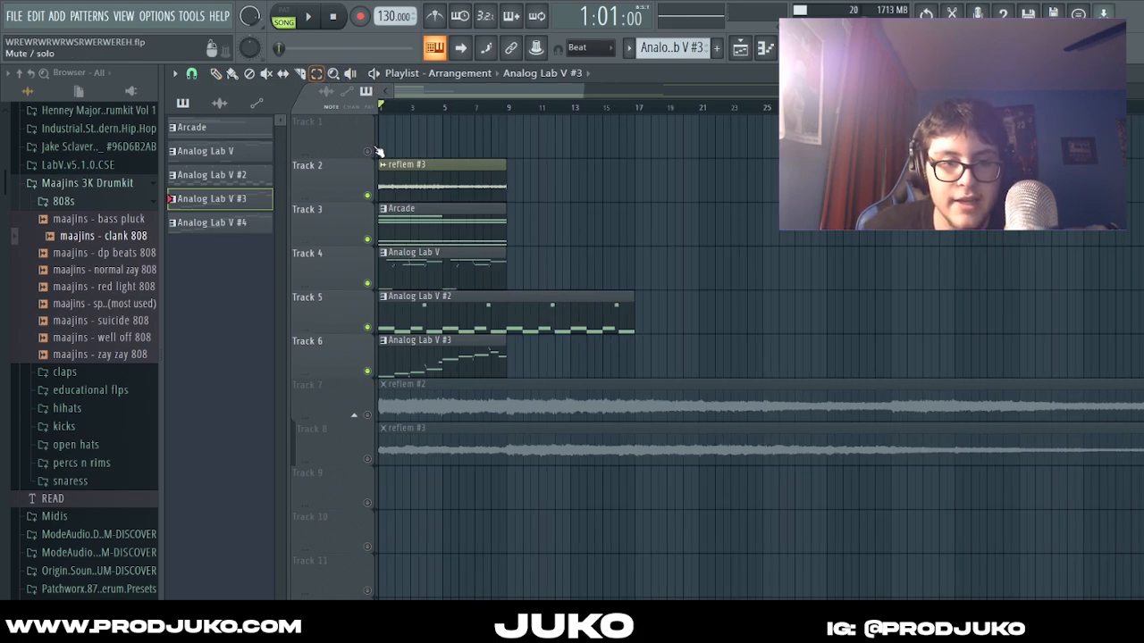
# Step: Solo Track 7 so that only the reflem #2 audio clip is heard
pyautogui.moveTo(414, 155); pyautogui.dragTo(549, 329)
pyautogui.keyDown('ctrl'); pyautogui.click(552, 305); pyautogui.keyUp('ctrl')
pyautogui.rightClick(367, 415)
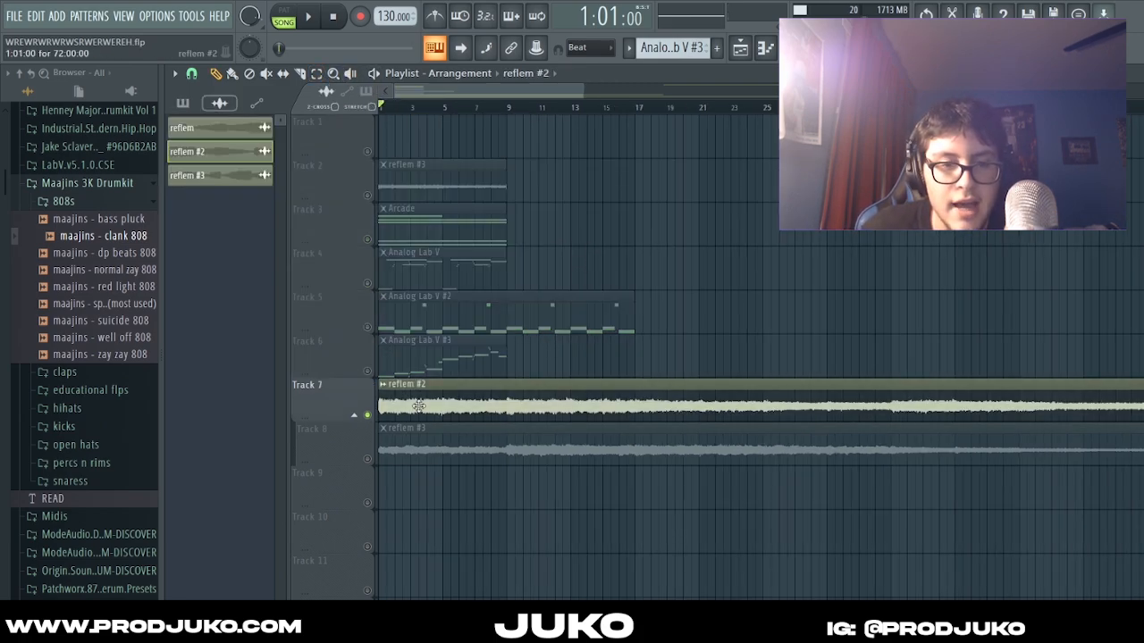
# Step: Review the reflem #2 sample's time stretching settings and waveform, and listen to the clip on Track 7
pyautogui.doubleClick(407, 406)
pyautogui.click(623, 152)
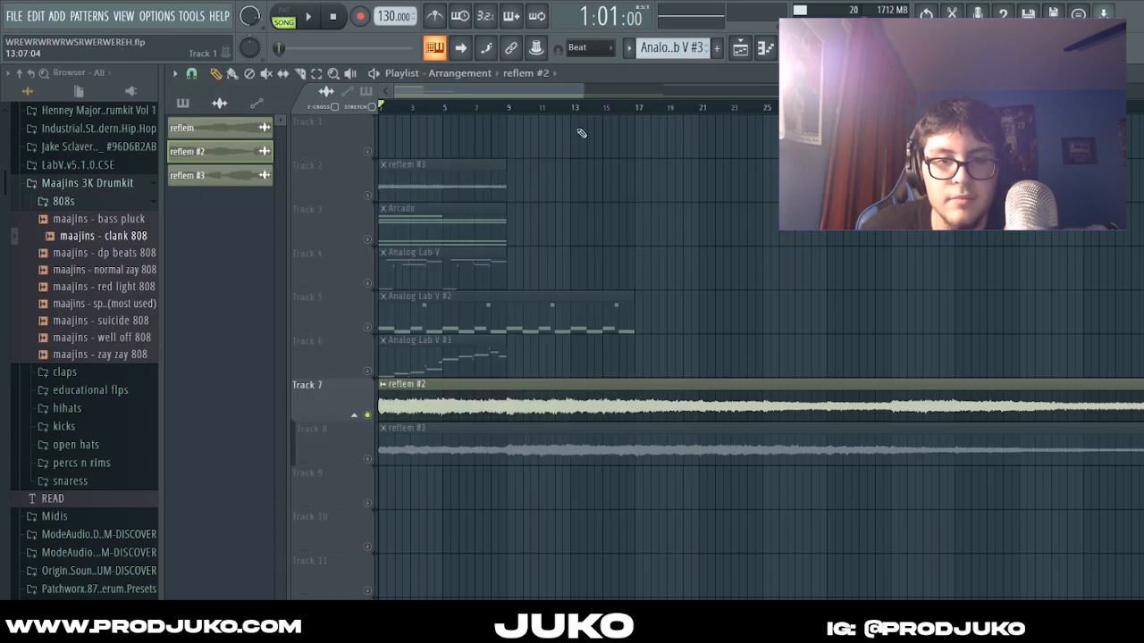
pyautogui.doubleClick(505, 389)
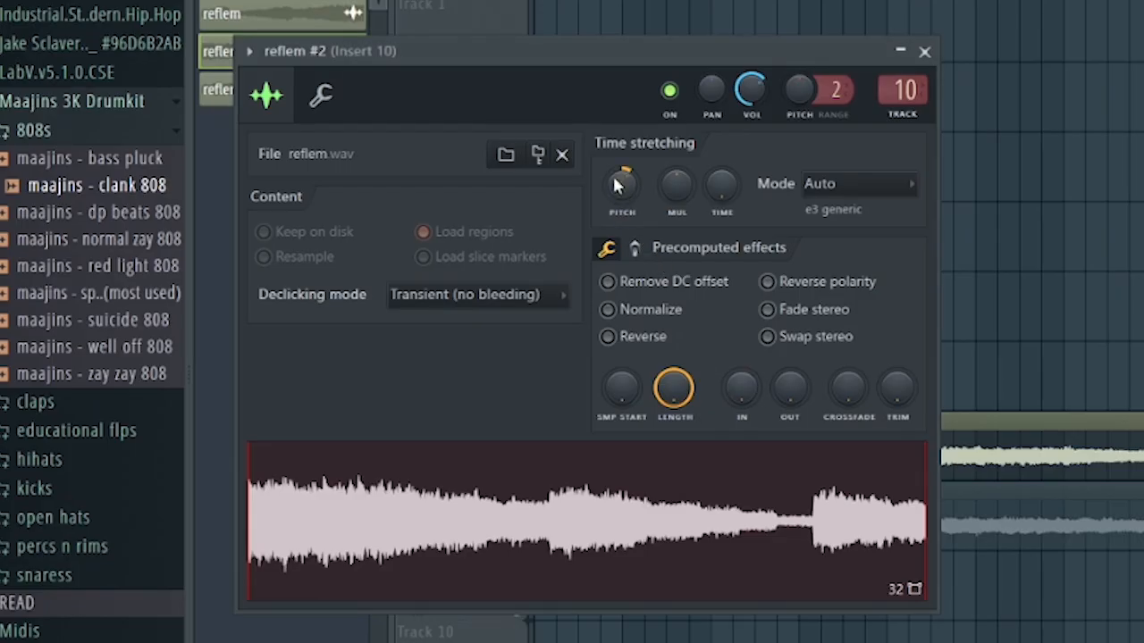
pyautogui.click(924, 51)
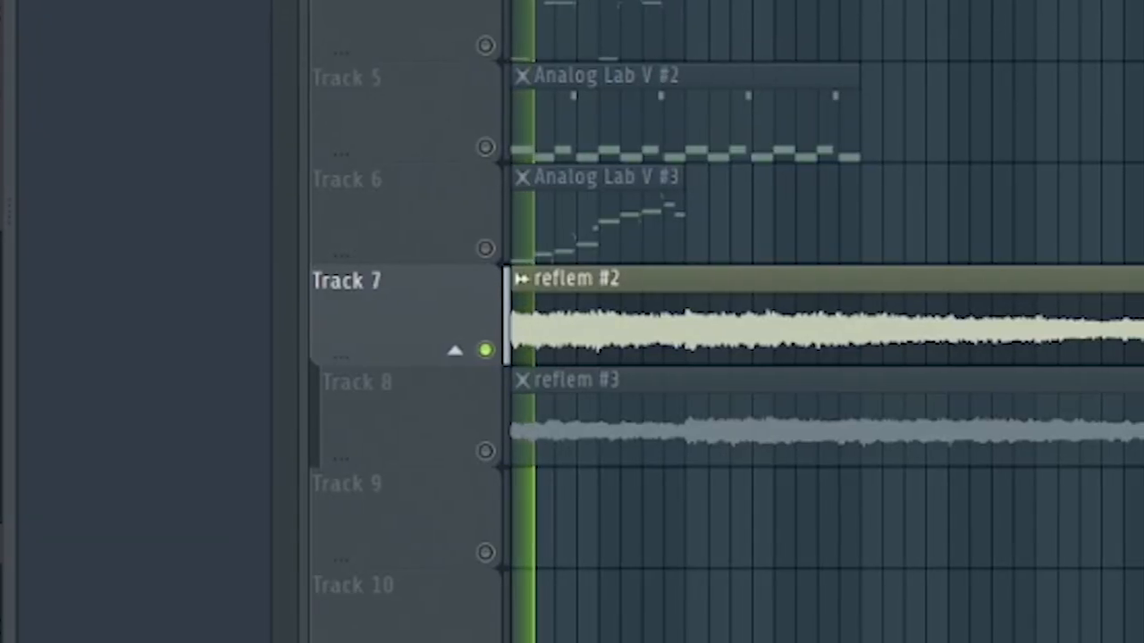
pyautogui.doubleClick(586, 309)
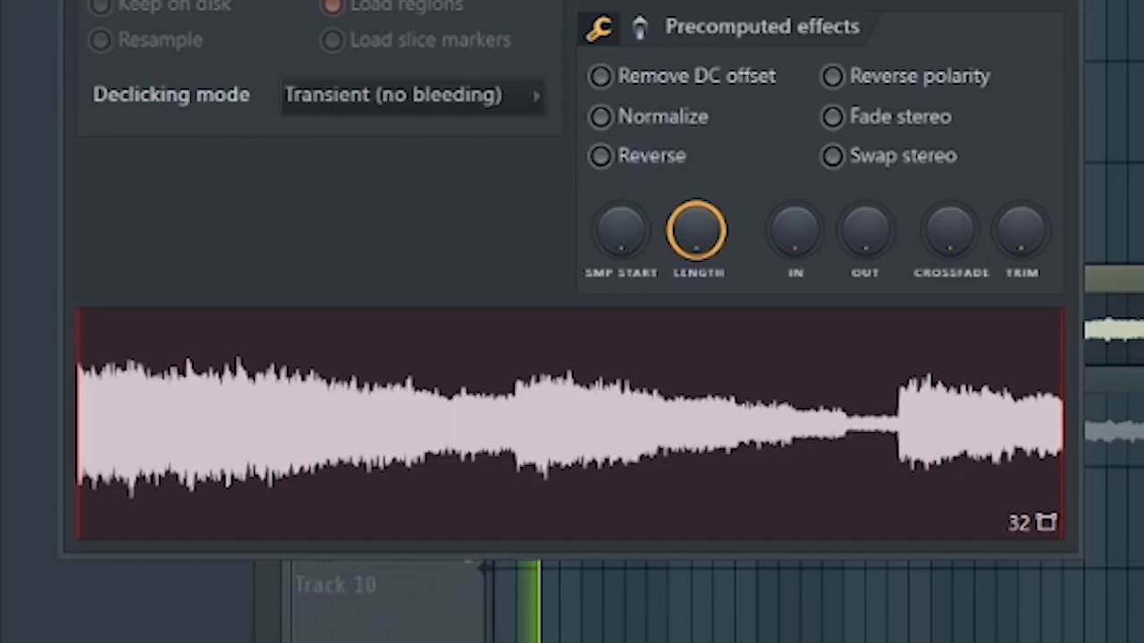
pyautogui.press('Escape')
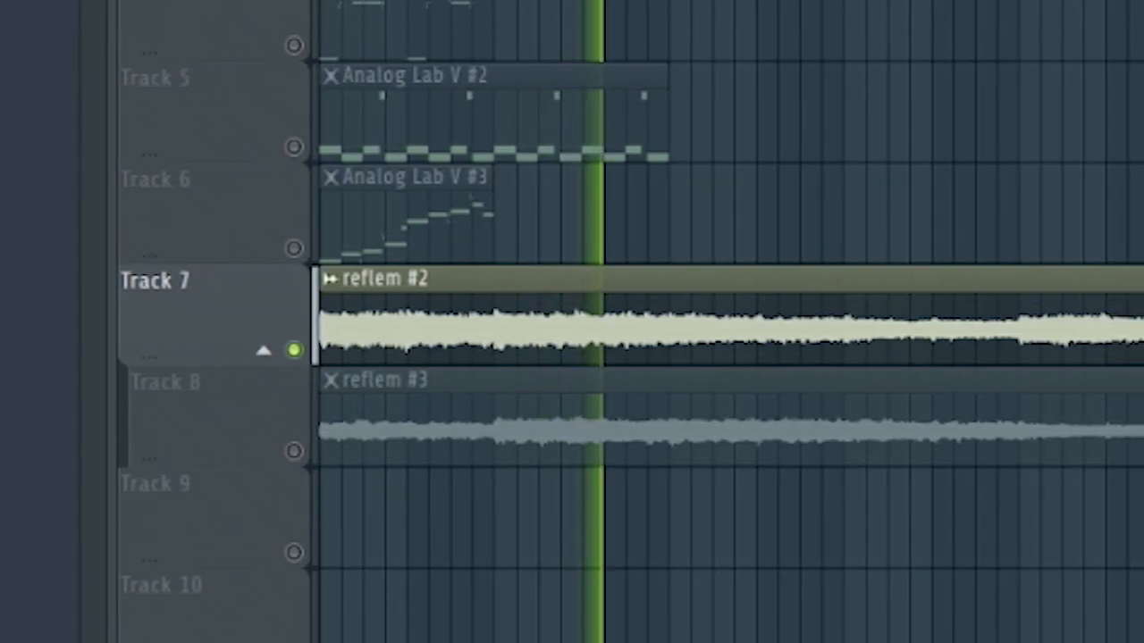
pyautogui.press('space')
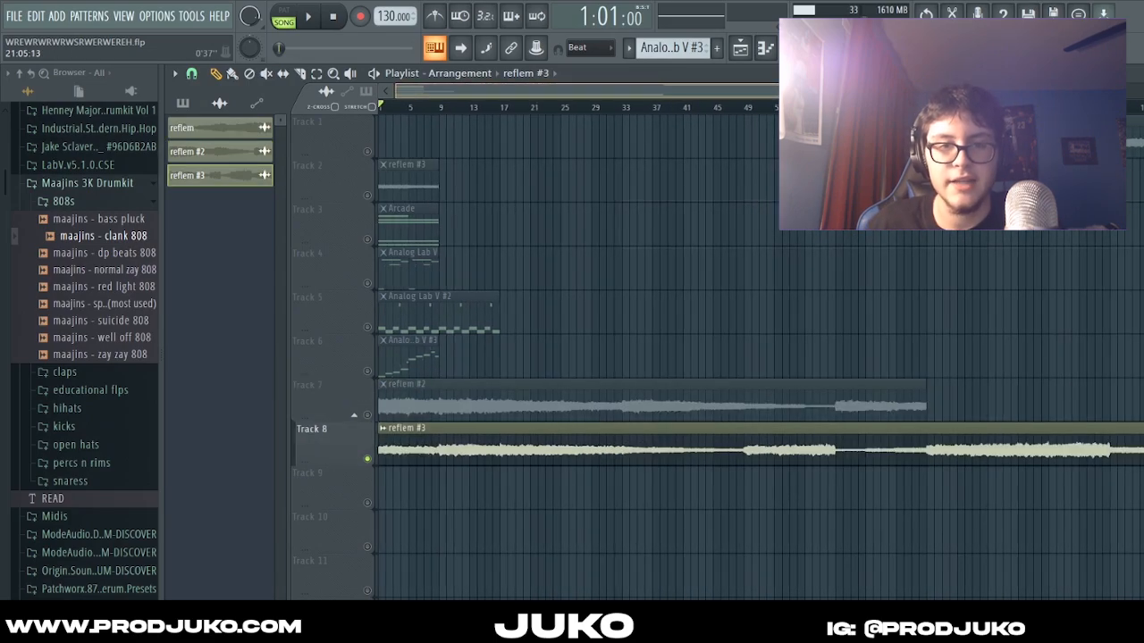
# Step: Switch the solo to Track 7 and back to Track 8, and play the reflem #3 clip
pyautogui.scroll(-1, 538, 108)
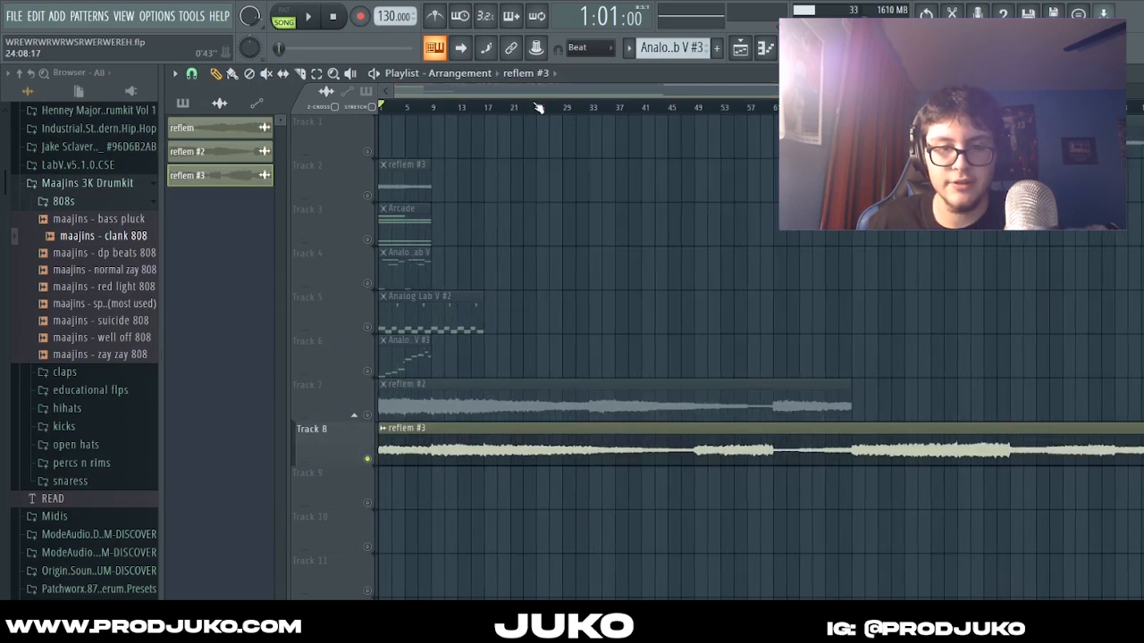
pyautogui.click(335, 412)
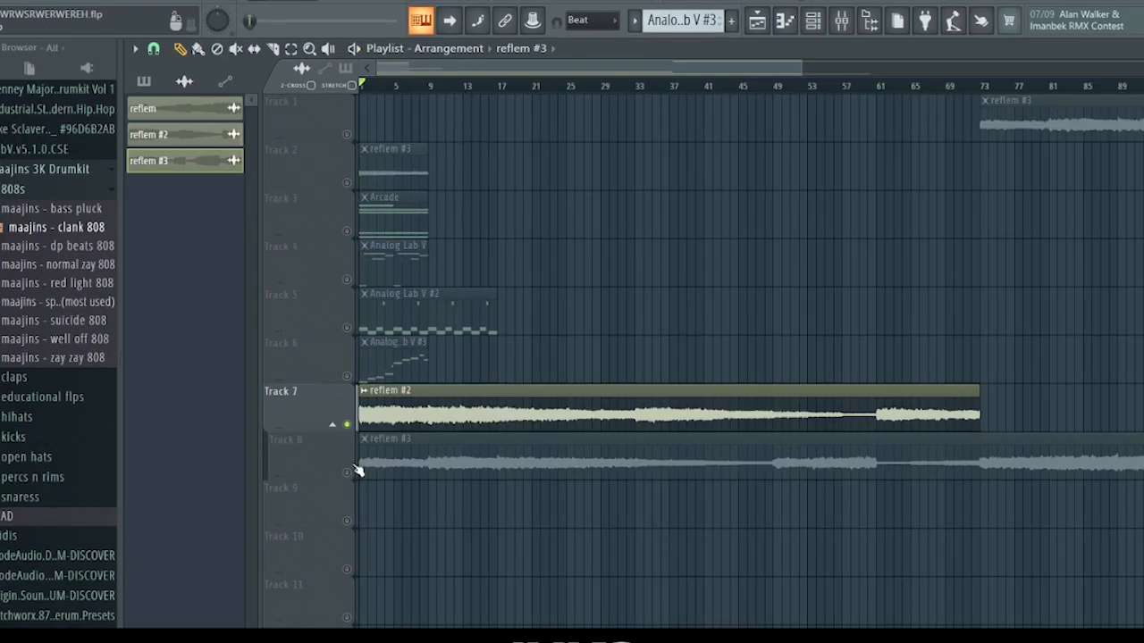
pyautogui.click(355, 467)
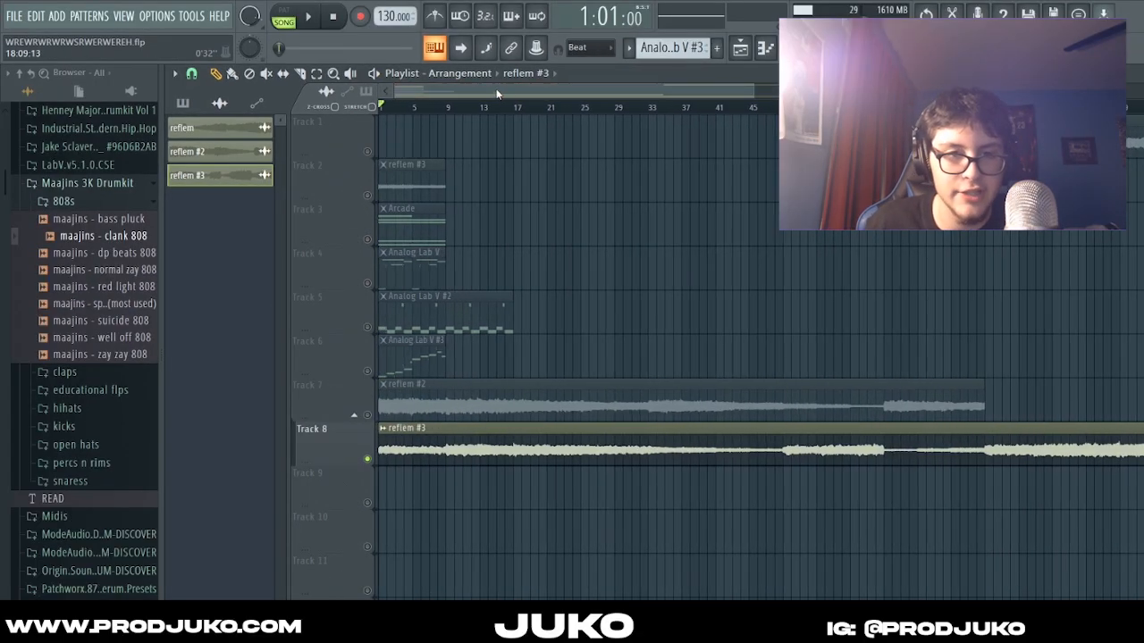
pyautogui.scroll(-2, 505, 93)
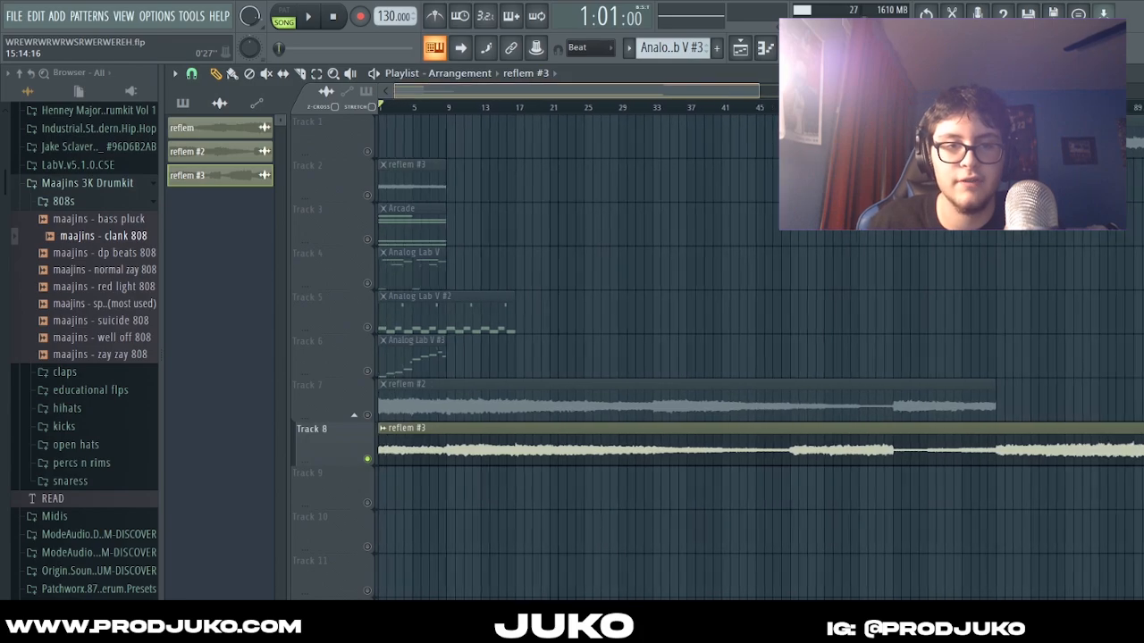
pyautogui.scroll(-3, 559, 107)
pyautogui.scroll(2, 560, 107)
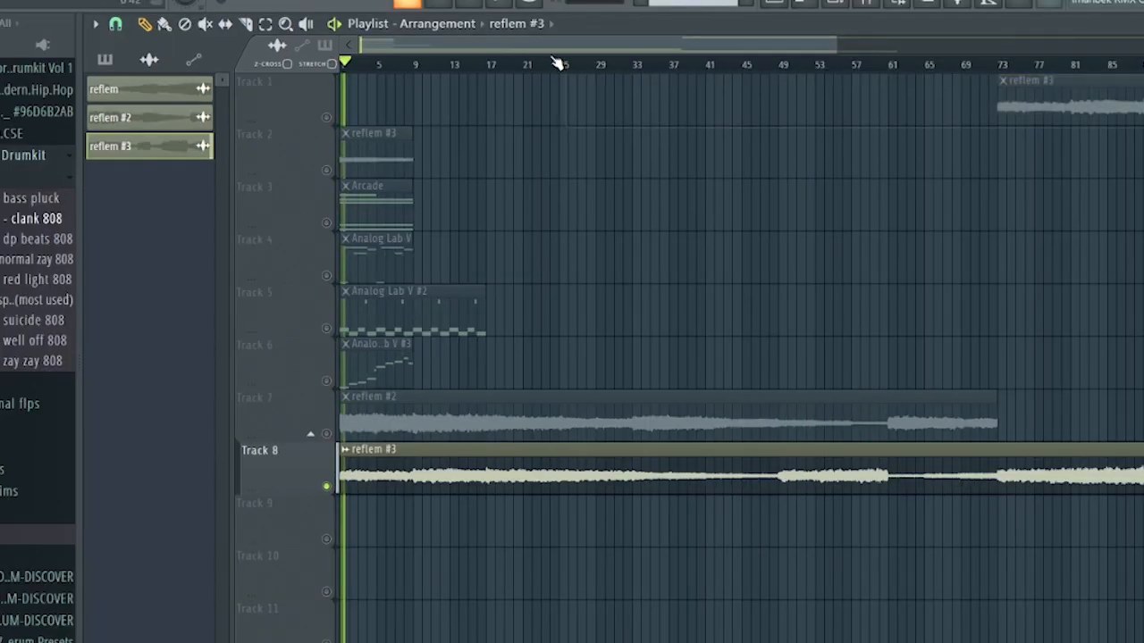
pyautogui.scroll(-1, 560, 106)
pyautogui.scroll(-2, 558, 65)
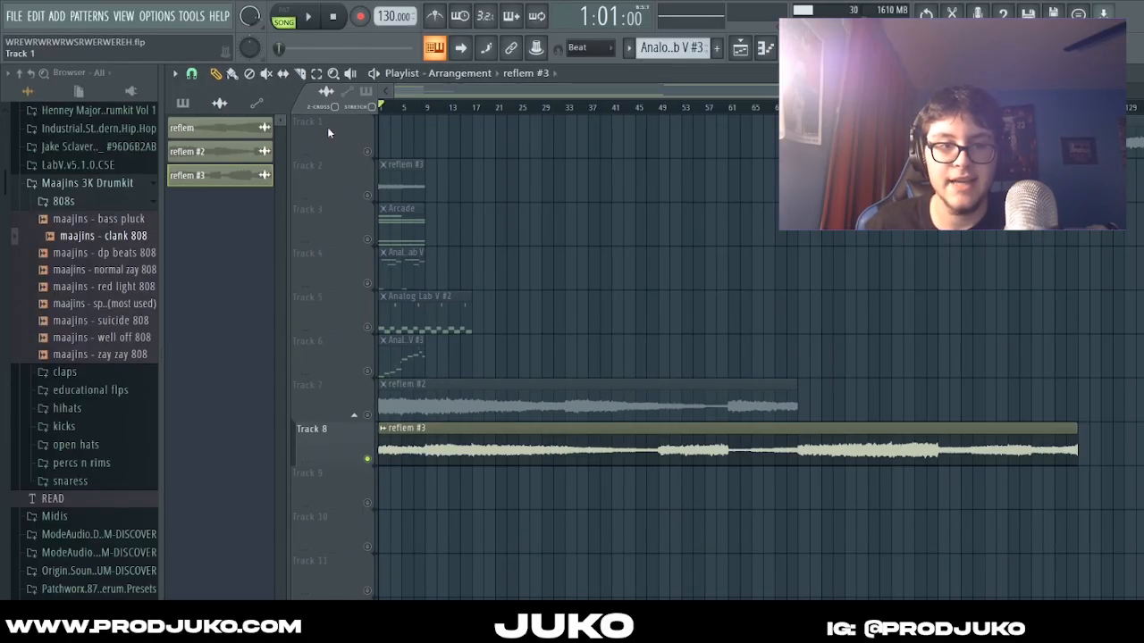
# Step: Place reflem #2 on Track 9 and reflem on Track 10 at bar 1, and solo Track 10
pyautogui.moveTo(224, 152); pyautogui.dragTo(449, 498)
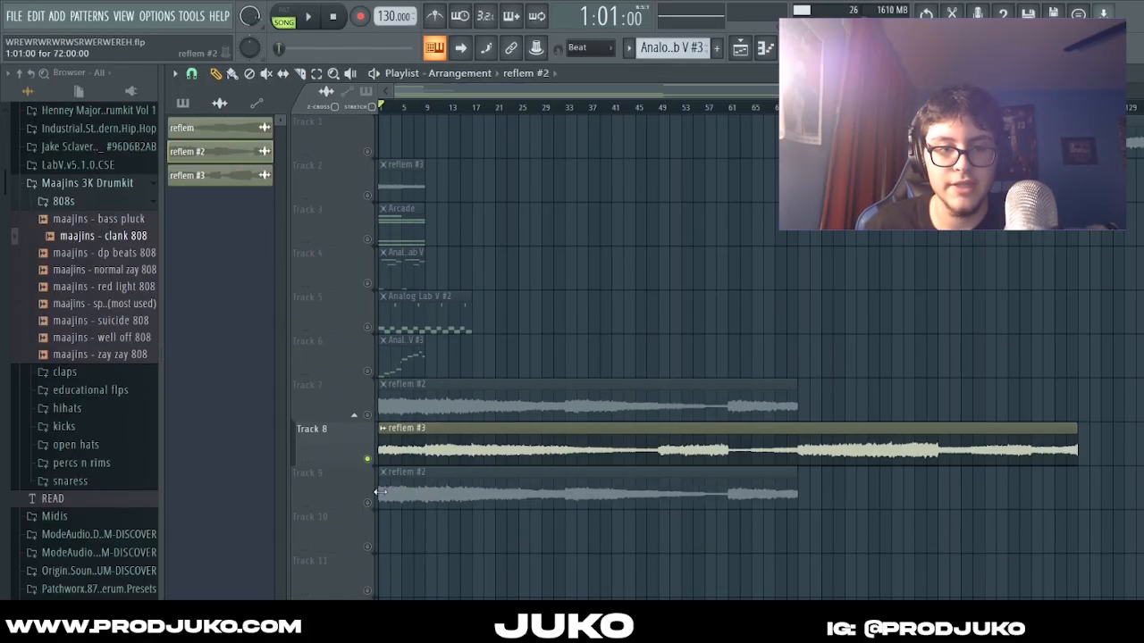
pyautogui.click(399, 528)
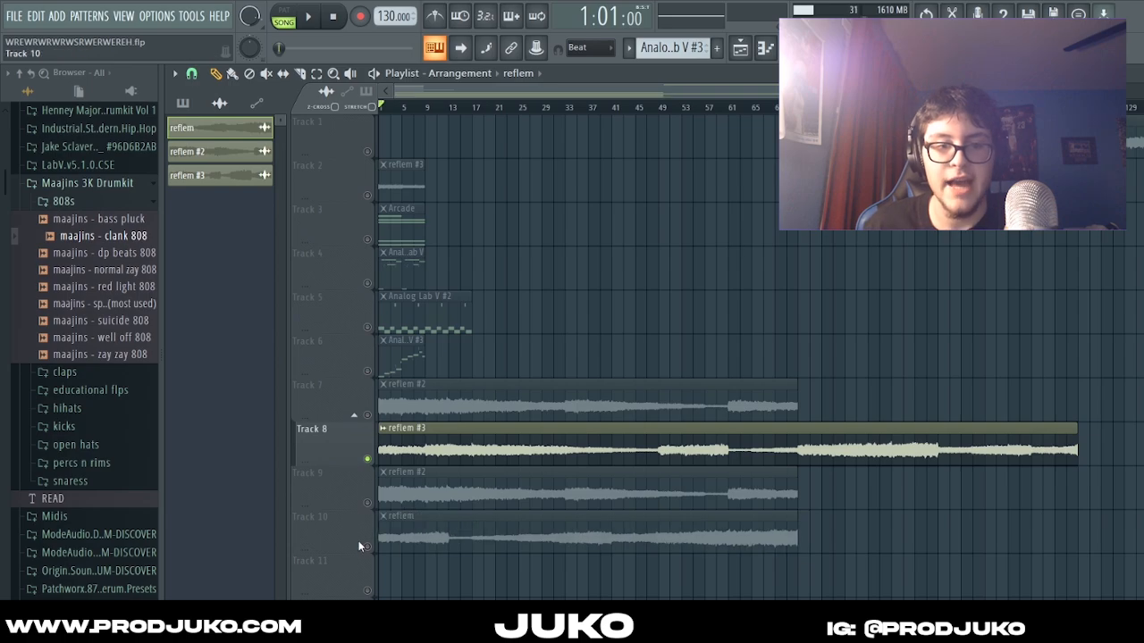
pyautogui.click(393, 539)
pyautogui.scroll(2, 535, 546)
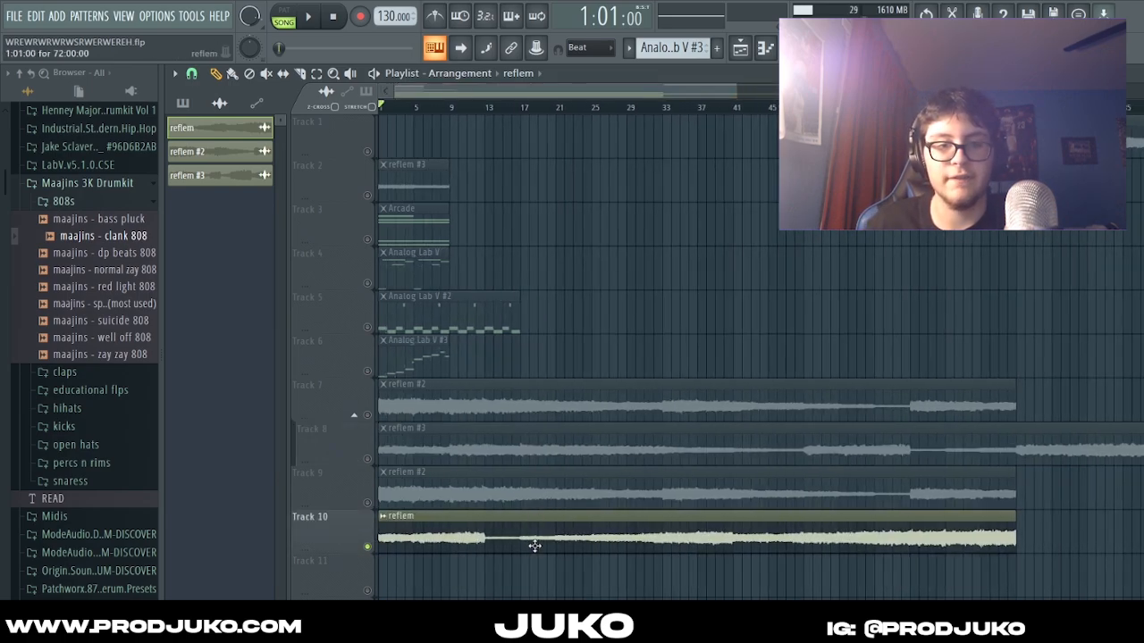
pyautogui.scroll(-2, 490, 447)
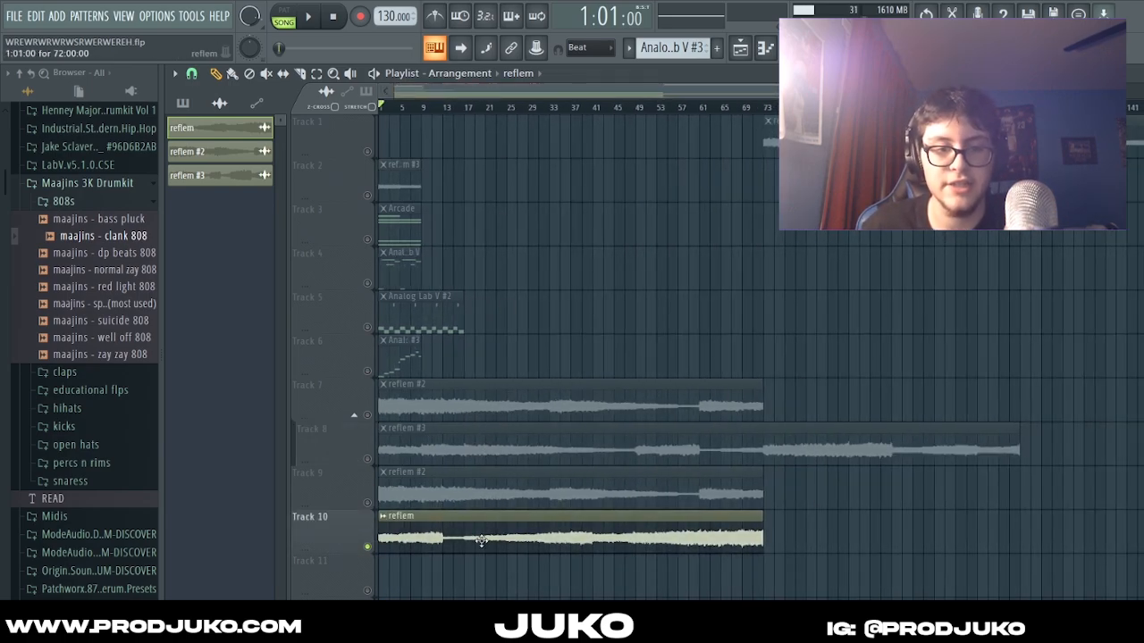
# Step: Inspect the reflem sample's settings, and listen to the clip on Track 10
pyautogui.doubleClick(481, 540)
pyautogui.click(604, 132)
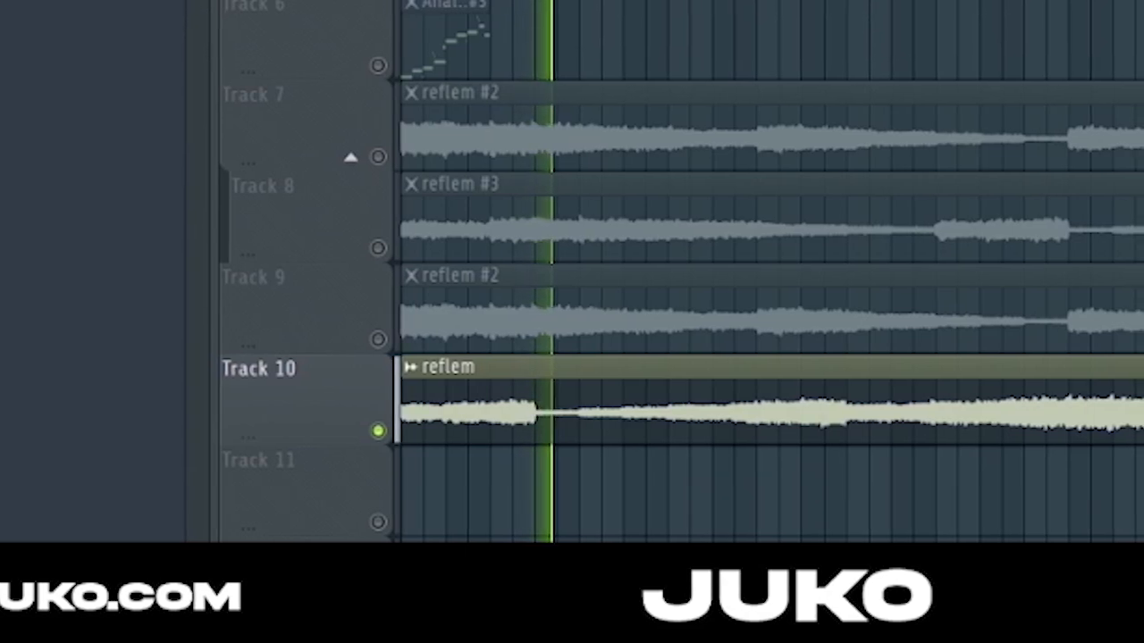
pyautogui.scroll(-2, 613, 103)
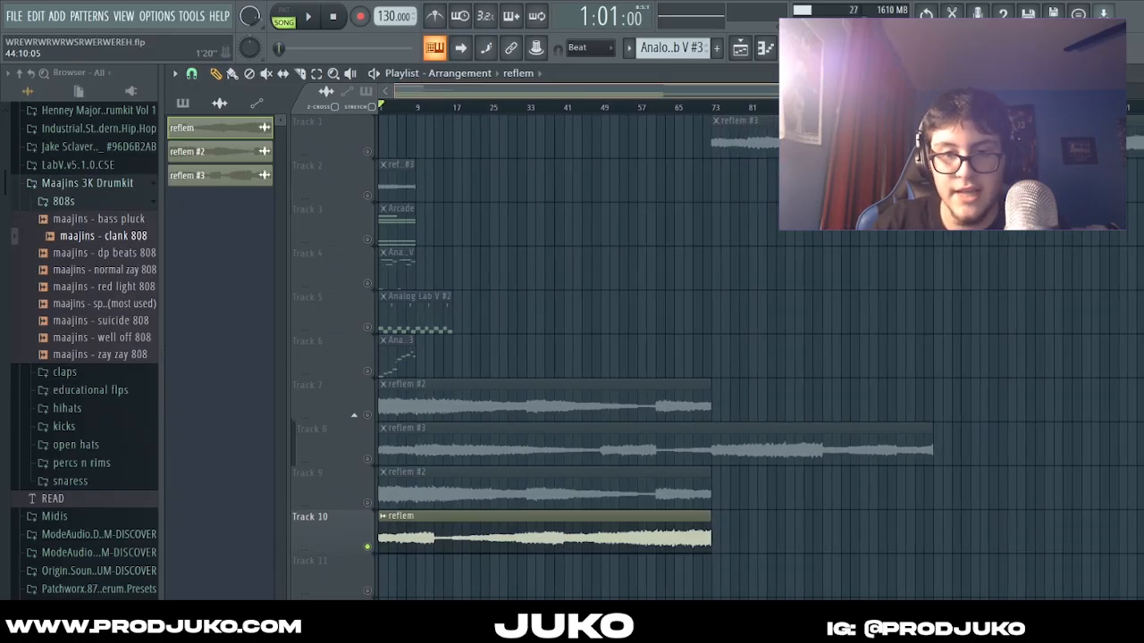
pyautogui.scroll(-1, 613, 103)
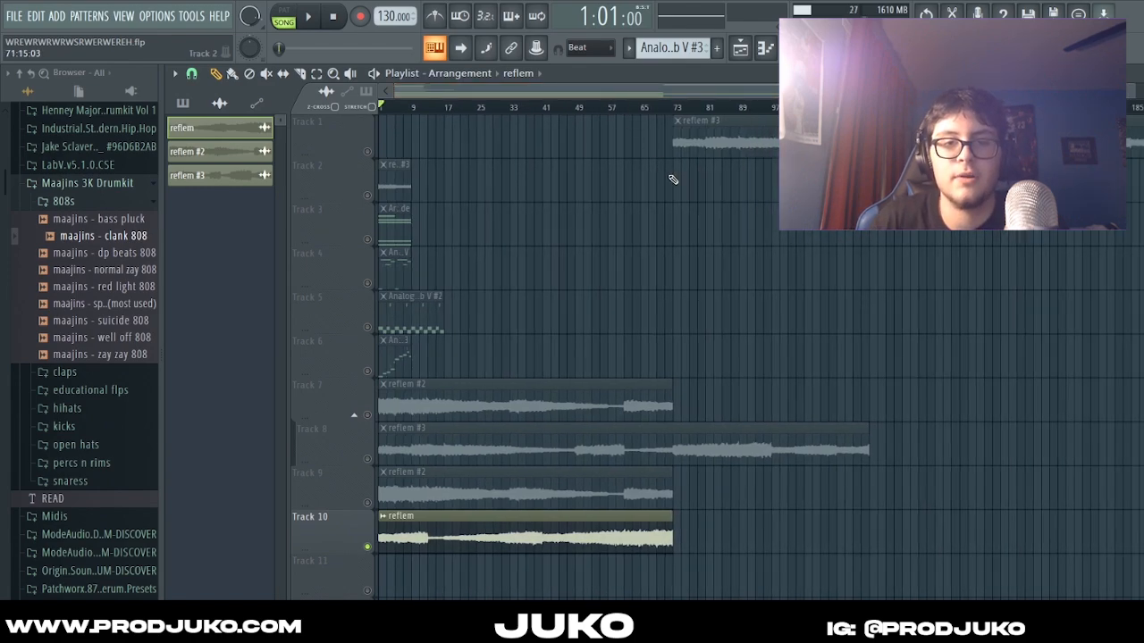
pyautogui.scroll(1, 591, 108)
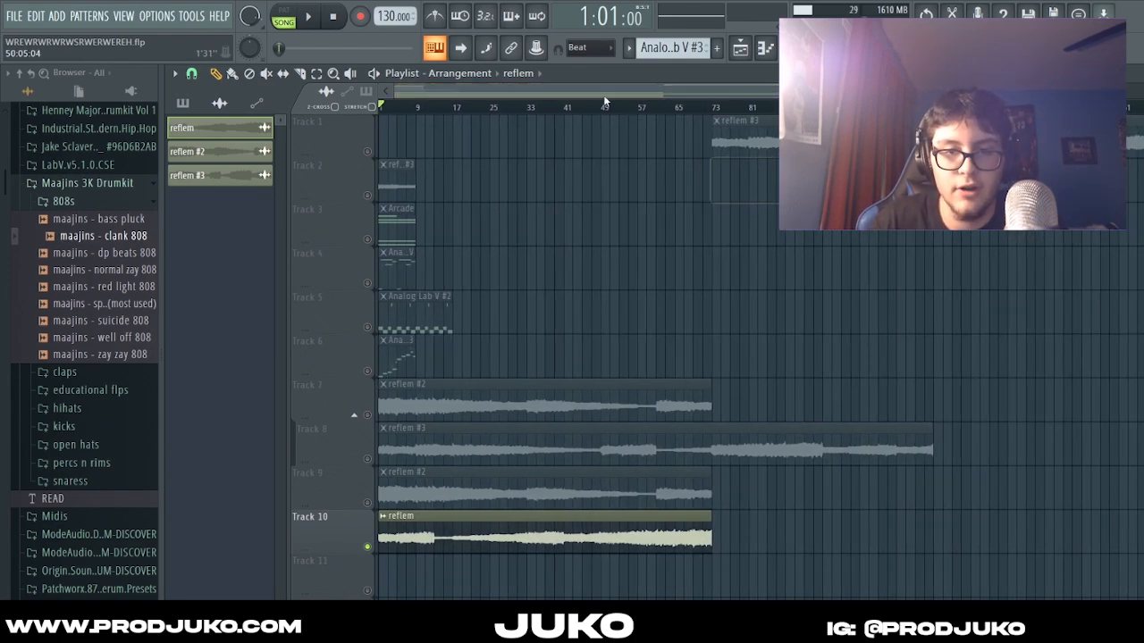
pyautogui.scroll(1, 604, 101)
pyautogui.scroll(-1, 527, 106)
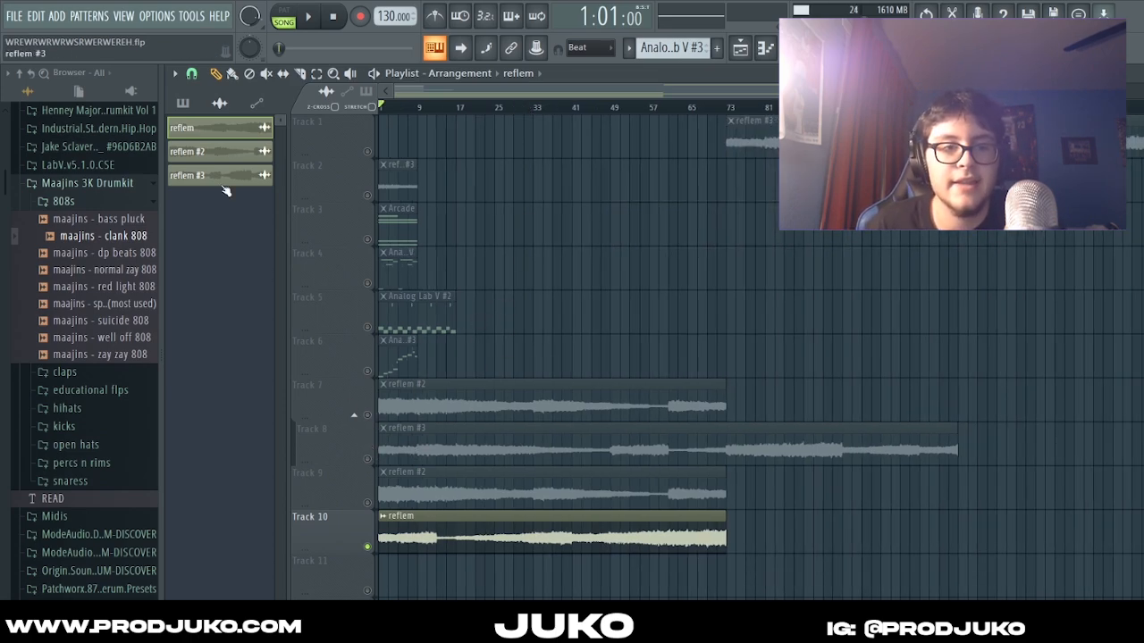
# Step: Place reflem #3 on Track 11 at bar 1 and delete the audio clips from Tracks 7 to 10
pyautogui.moveTo(226, 191); pyautogui.dragTo(393, 572)
pyautogui.scroll(4, 467, 94)
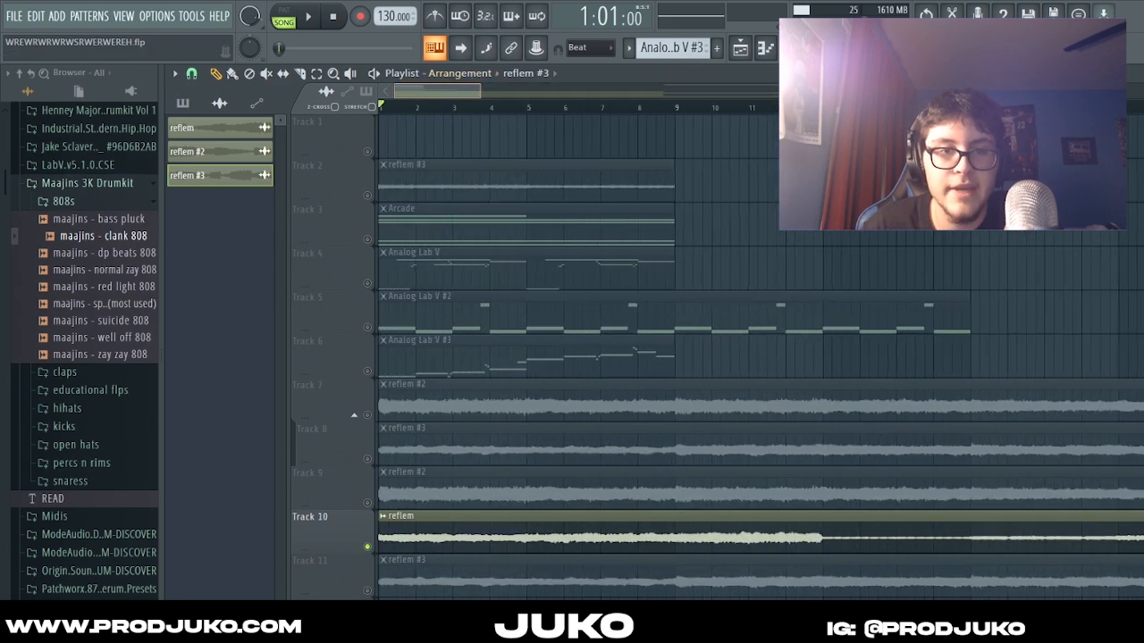
pyautogui.rightClick(409, 518)
pyautogui.rightClick(420, 483)
pyautogui.rightClick(431, 441)
pyautogui.rightClick(441, 402)
pyautogui.scroll(-4, 496, 102)
# Step: Shift the reflem #3 clip along Track 11 and back to bar 1, and unmute Track 11
pyautogui.moveTo(494, 568); pyautogui.dragTo(764, 577)
pyautogui.moveTo(654, 579); pyautogui.dragTo(382, 586)
pyautogui.click(367, 591)
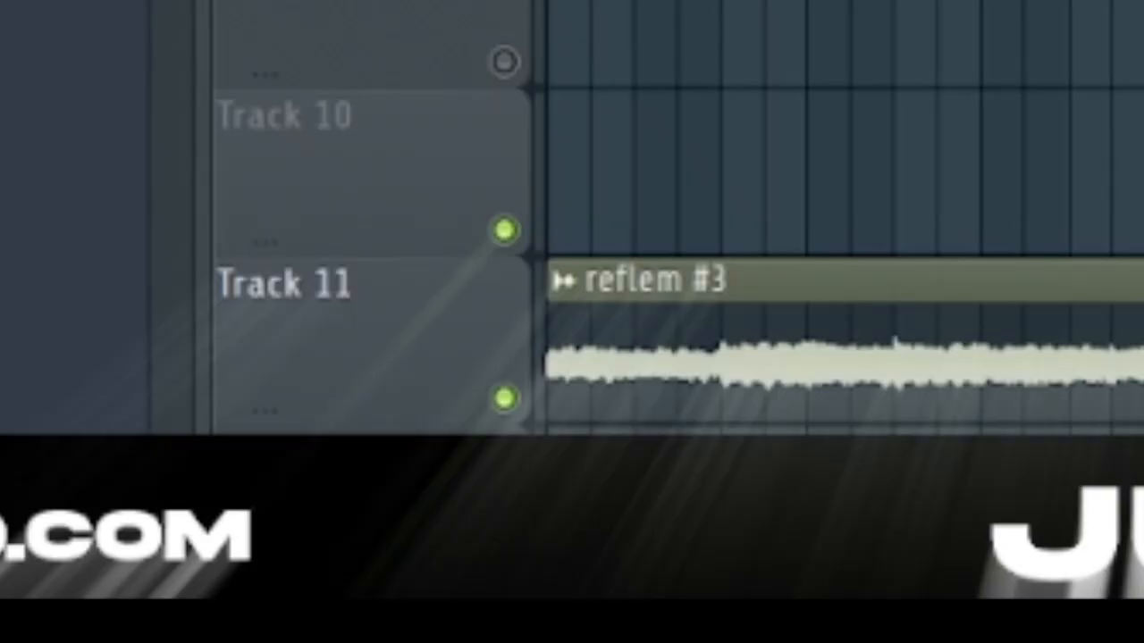
# Step: Play the reflem #3 clip on Track 11 and audition its louder section past bar 73
pyautogui.press('space')
pyautogui.scroll(-1, 840, 218)
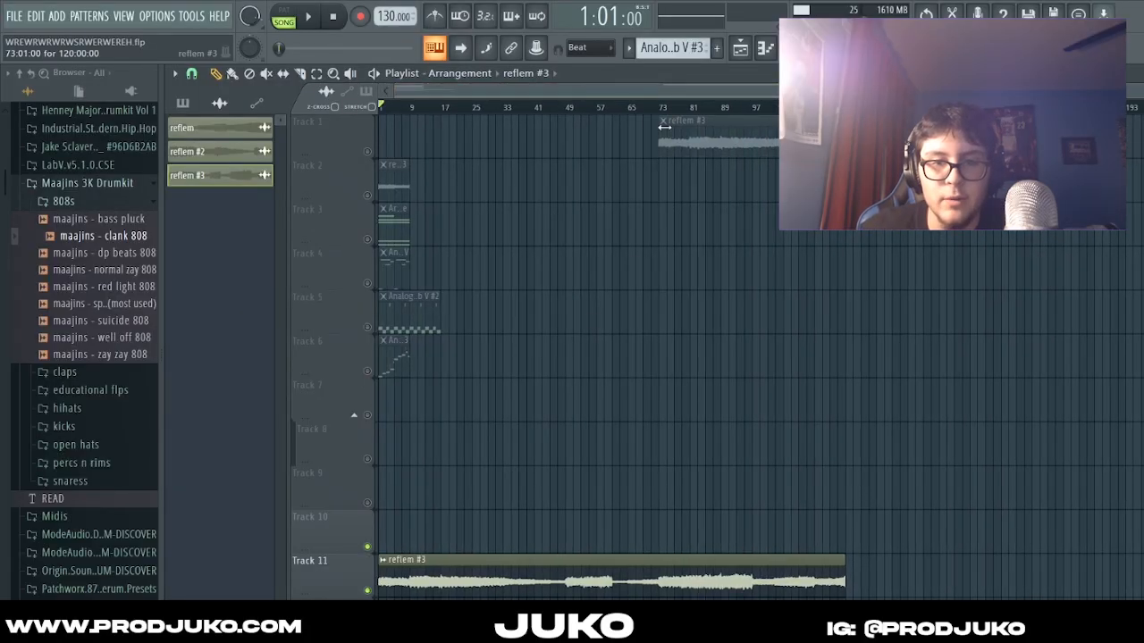
pyautogui.scroll(2, 543, 106)
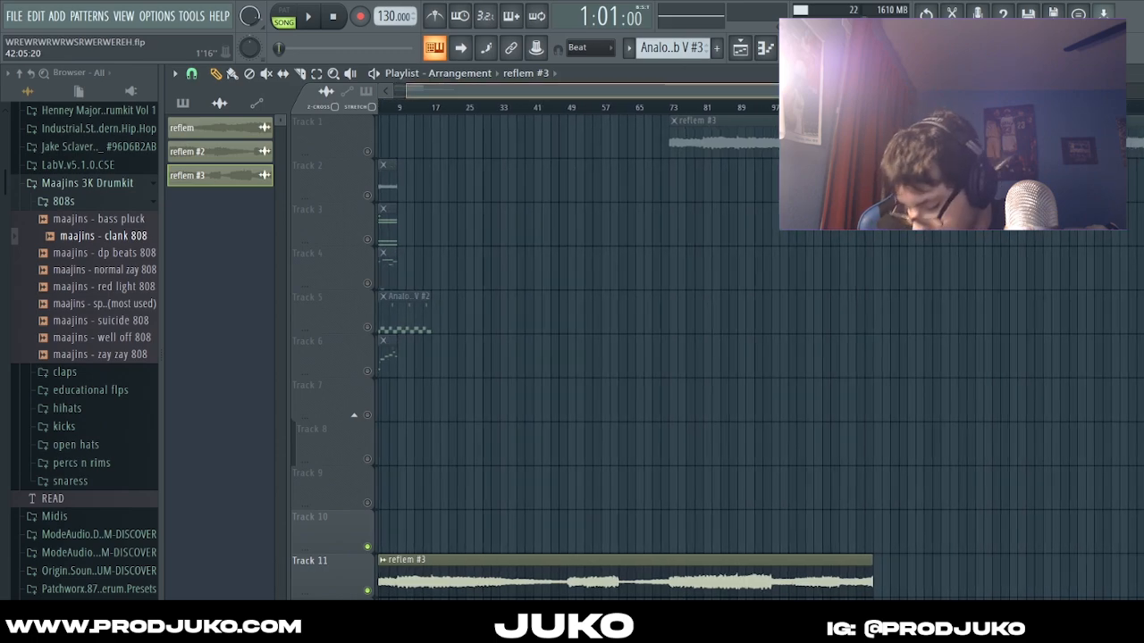
pyautogui.click(525, 108)
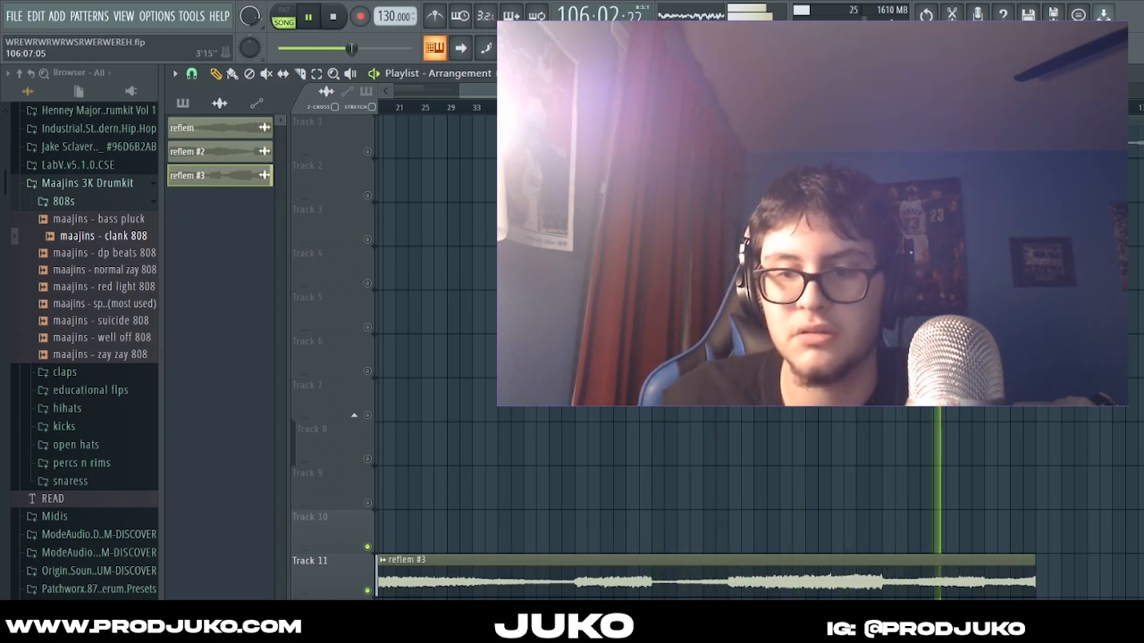
pyautogui.scroll(-2, 903, 313)
pyautogui.press('space')
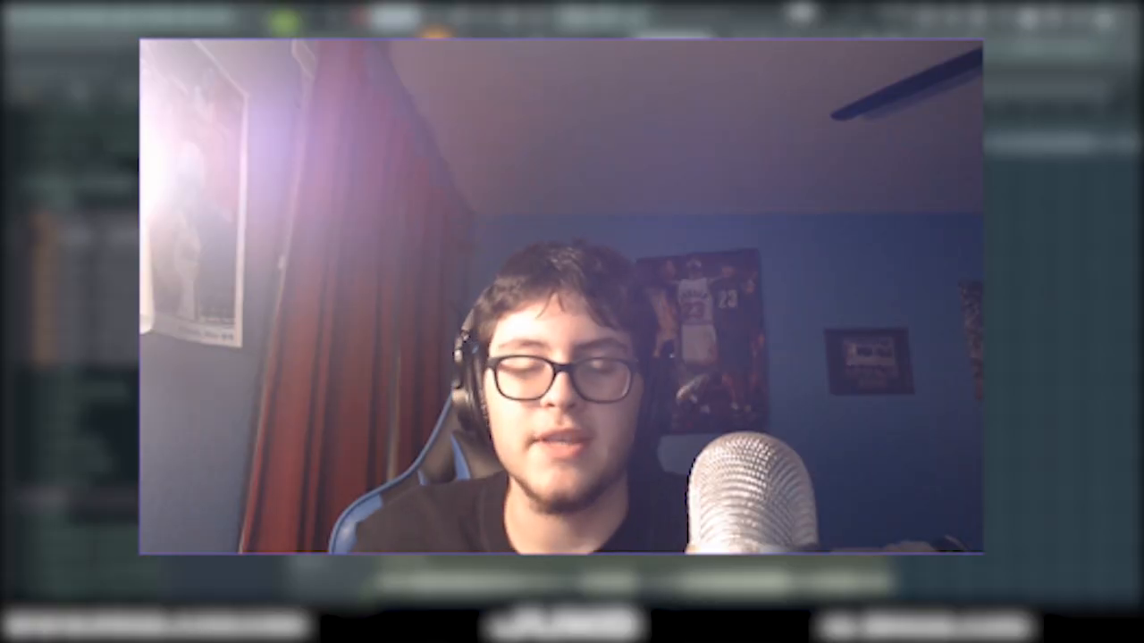